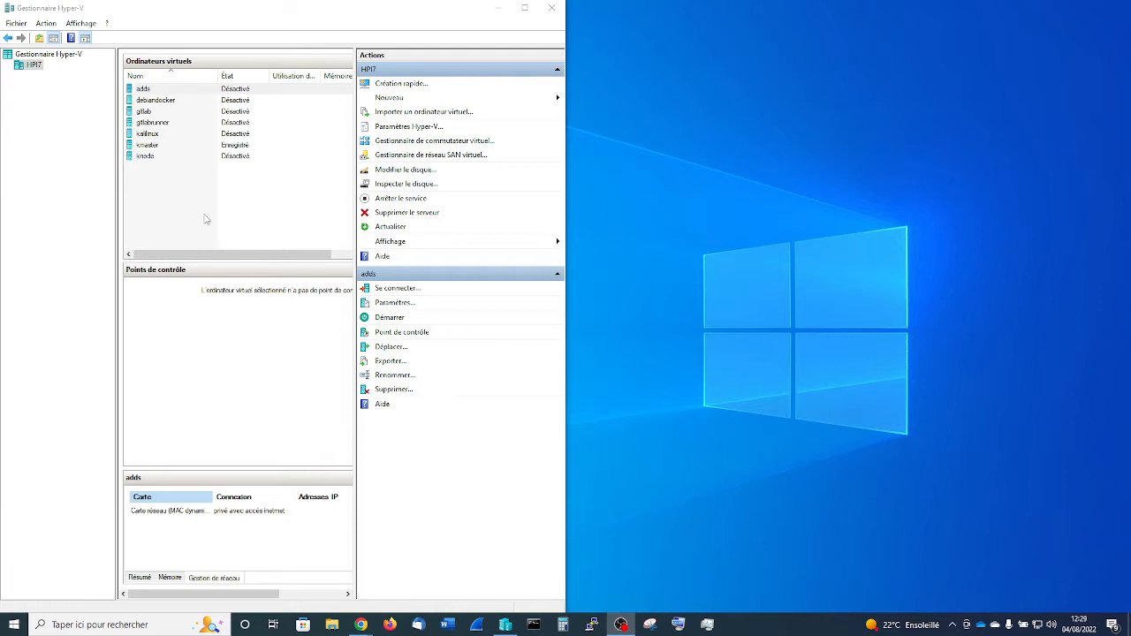
- Start a new virtual machine named debain11 and enable storing it in another location, opening the folder selection
{"action": "left_click", "coordinate": [398, 99]}
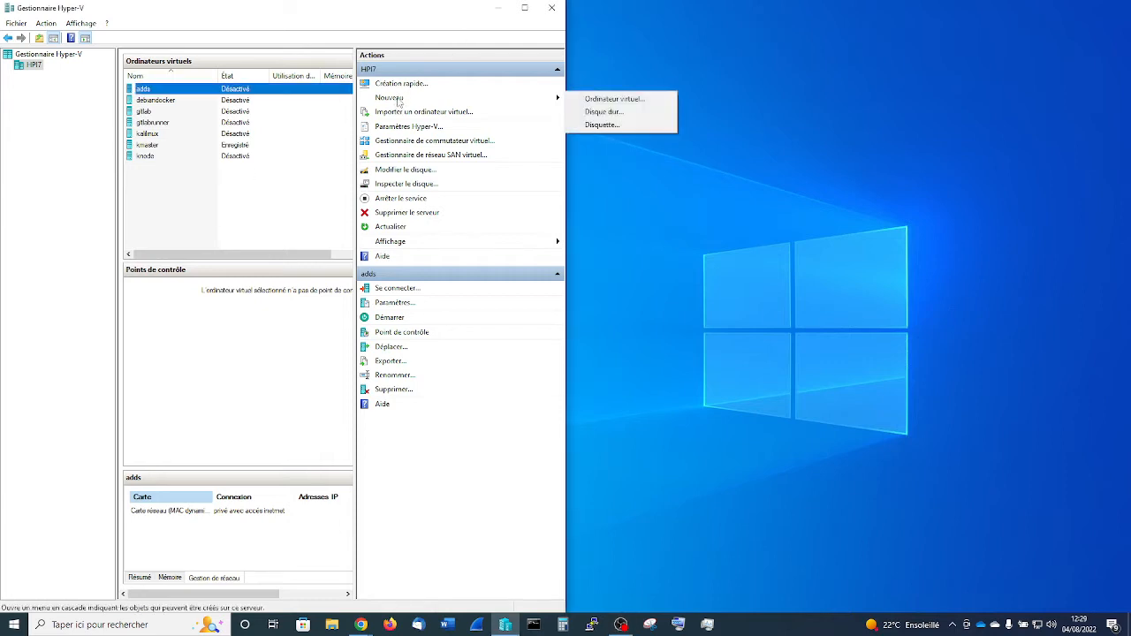
{"action": "left_click", "coordinate": [615, 98]}
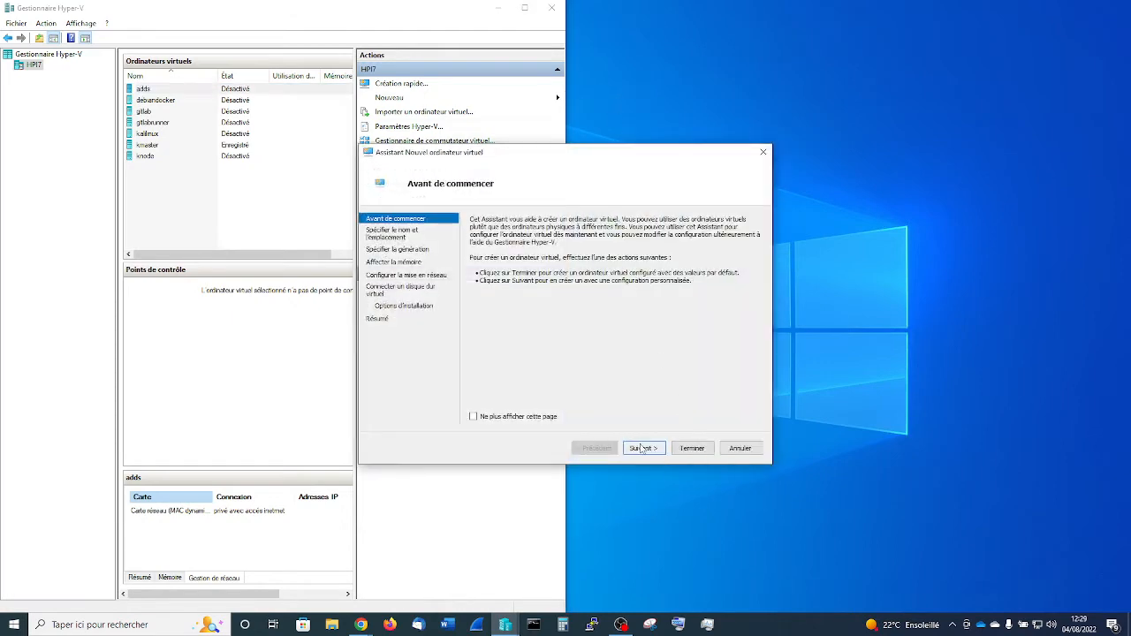
{"action": "left_click", "coordinate": [638, 448]}
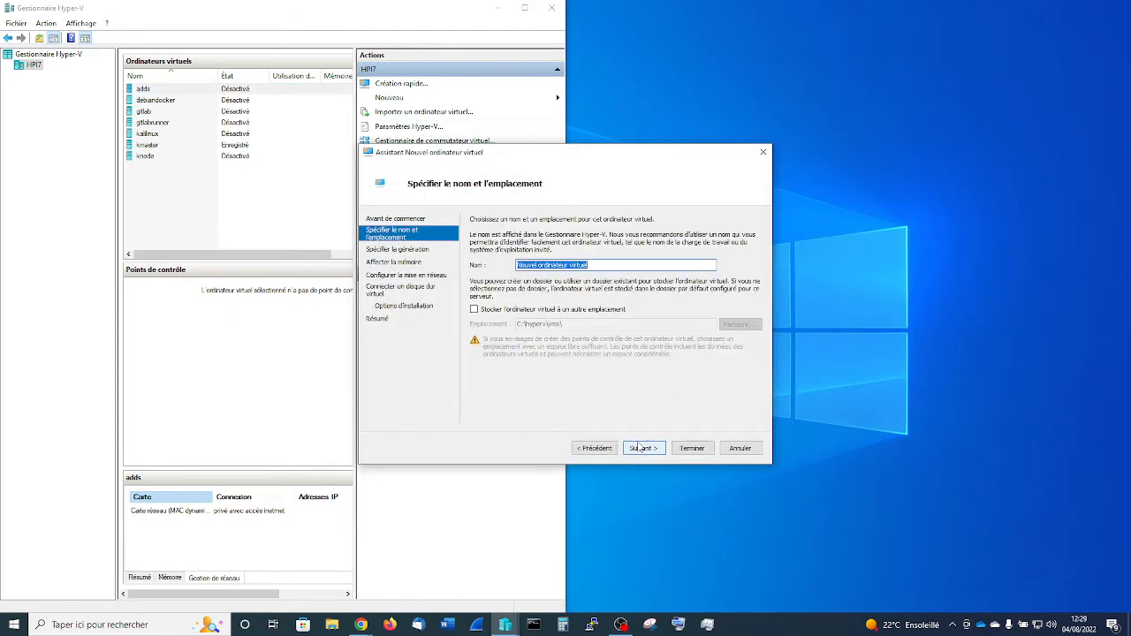
{"action": "left_click_drag", "start_coordinate": [599, 265], "coordinate": [452, 262]}
{"action": "type", "text": "deb"}
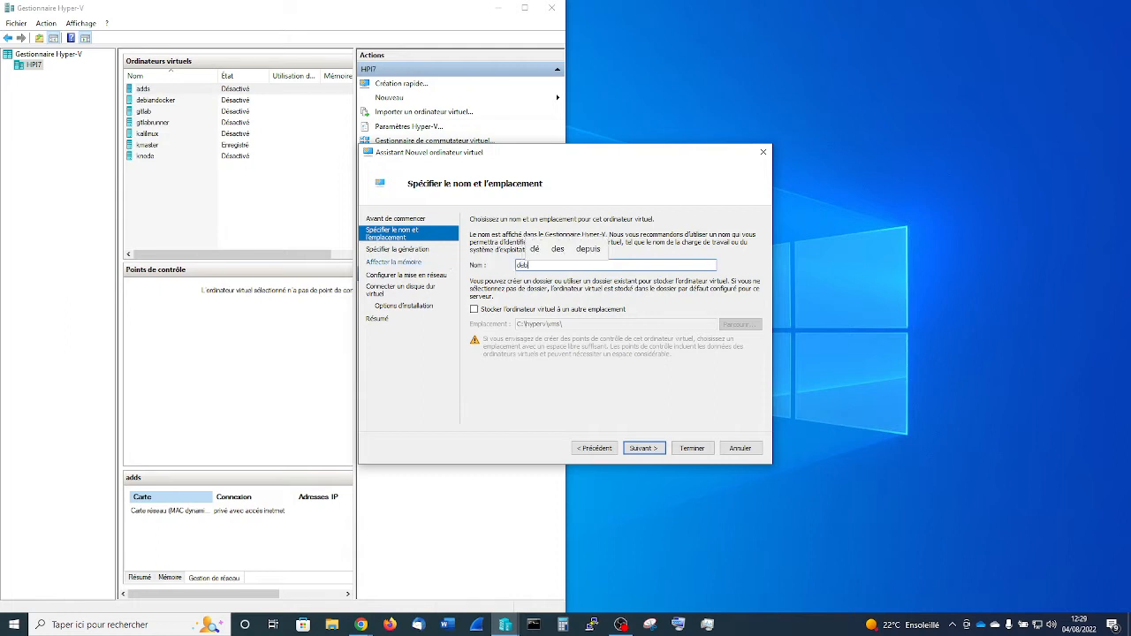
{"action": "type", "text": "ain11"}
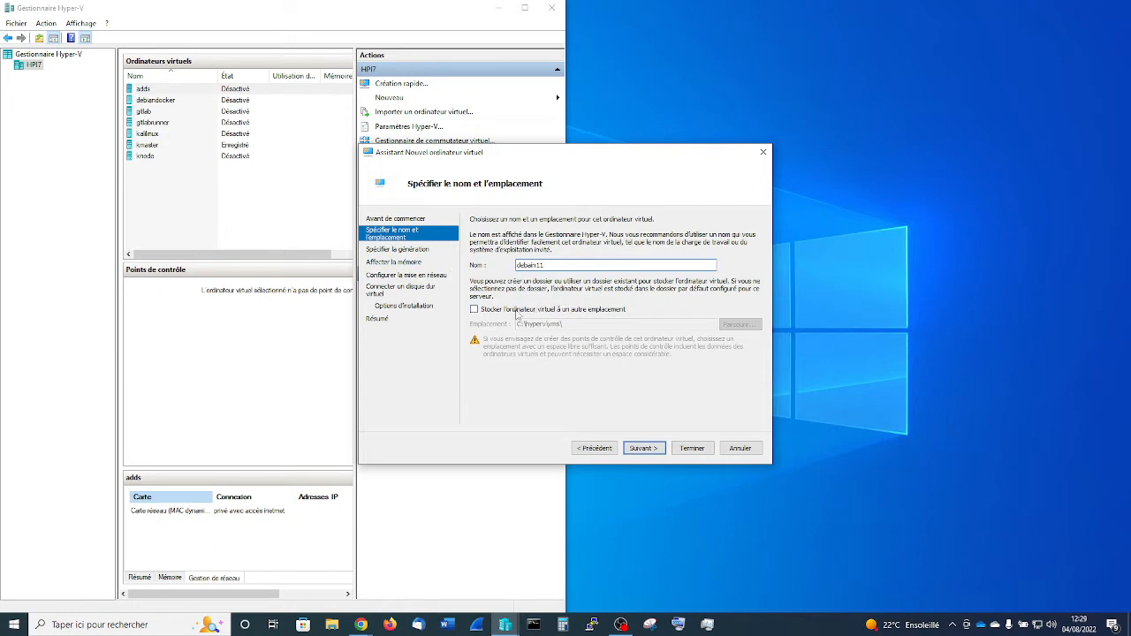
{"action": "left_click", "coordinate": [517, 312]}
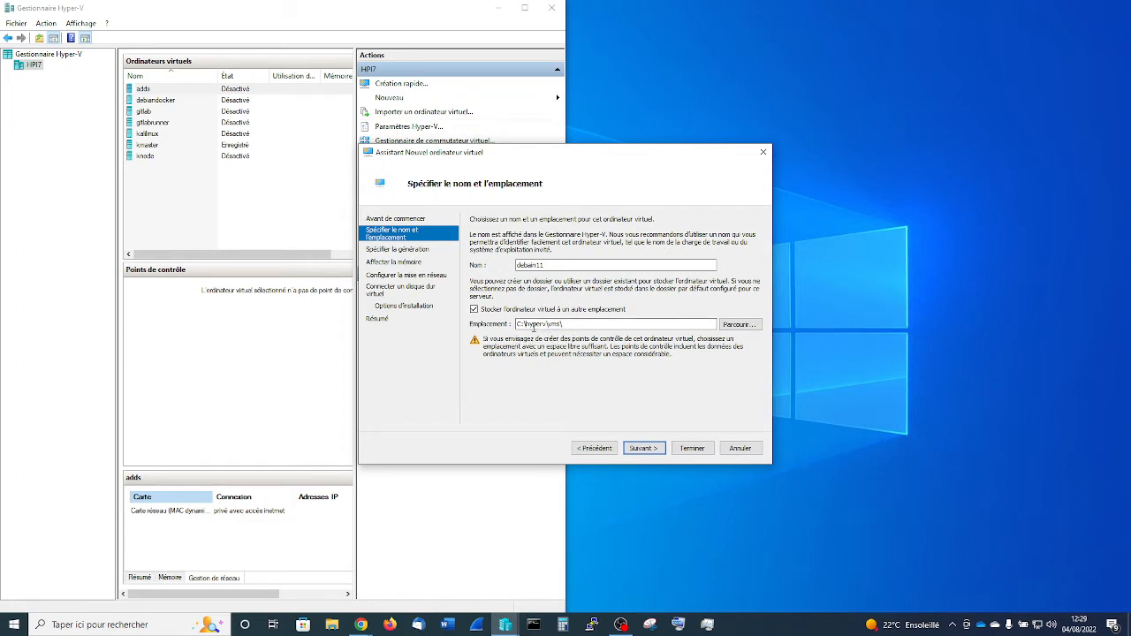
{"action": "left_click", "coordinate": [743, 326]}
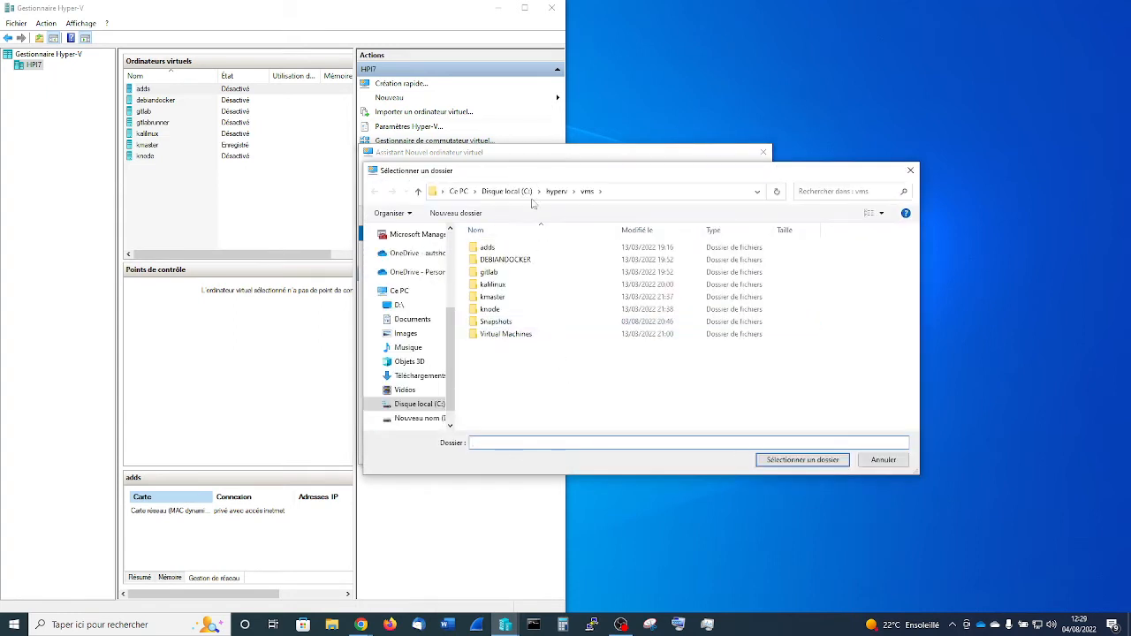
{"action": "left_click", "coordinate": [528, 191]}
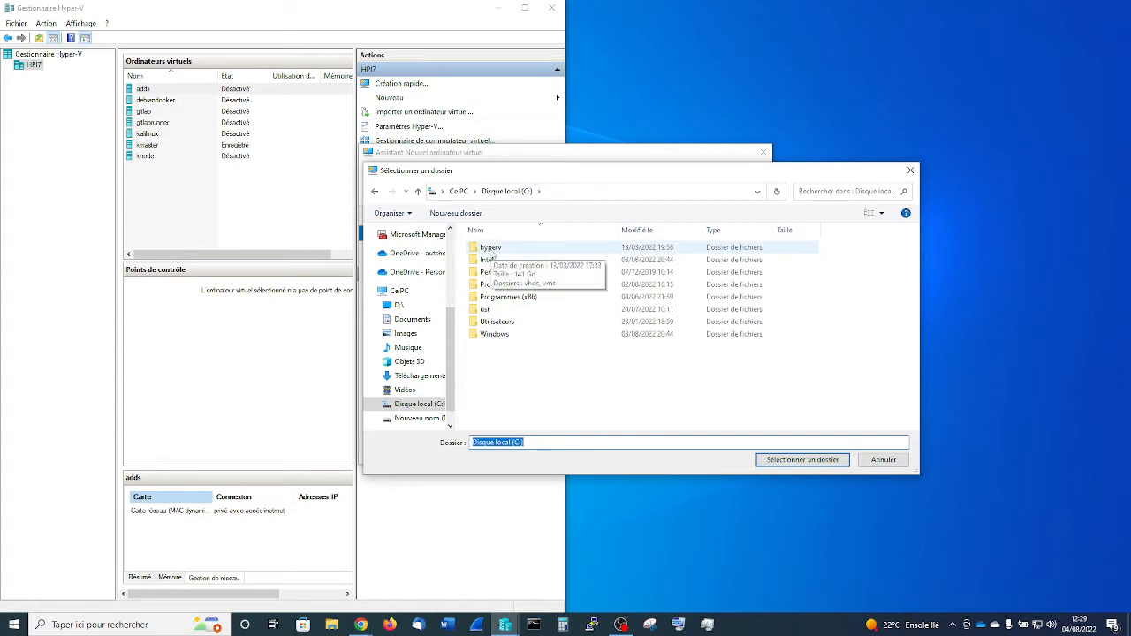
{"action": "double_click", "coordinate": [491, 251]}
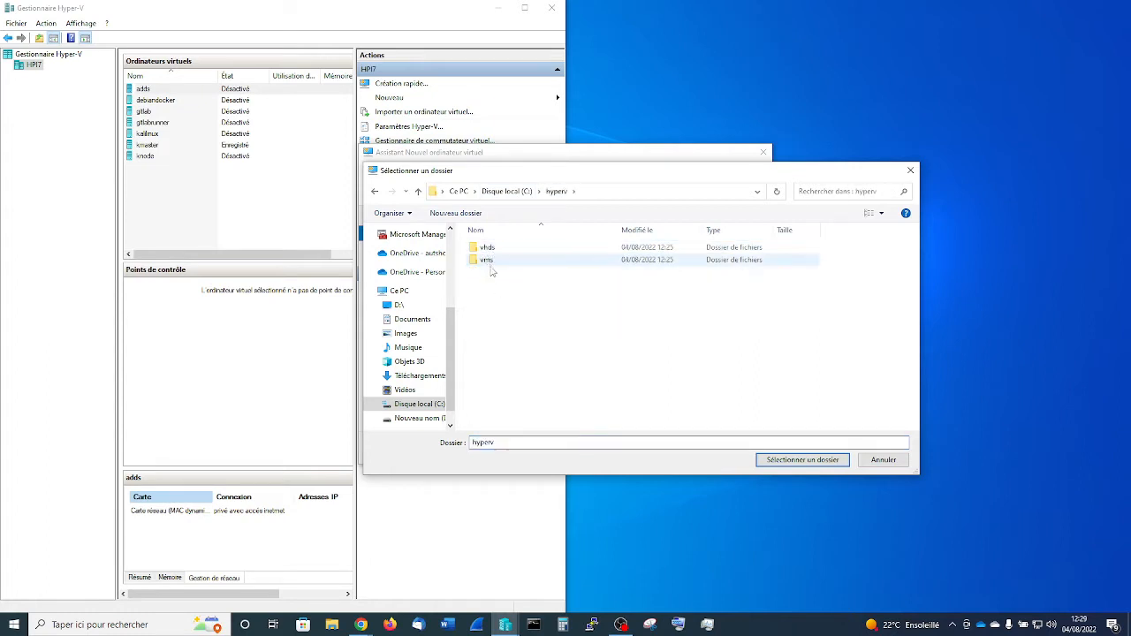
{"action": "double_click", "coordinate": [487, 261]}
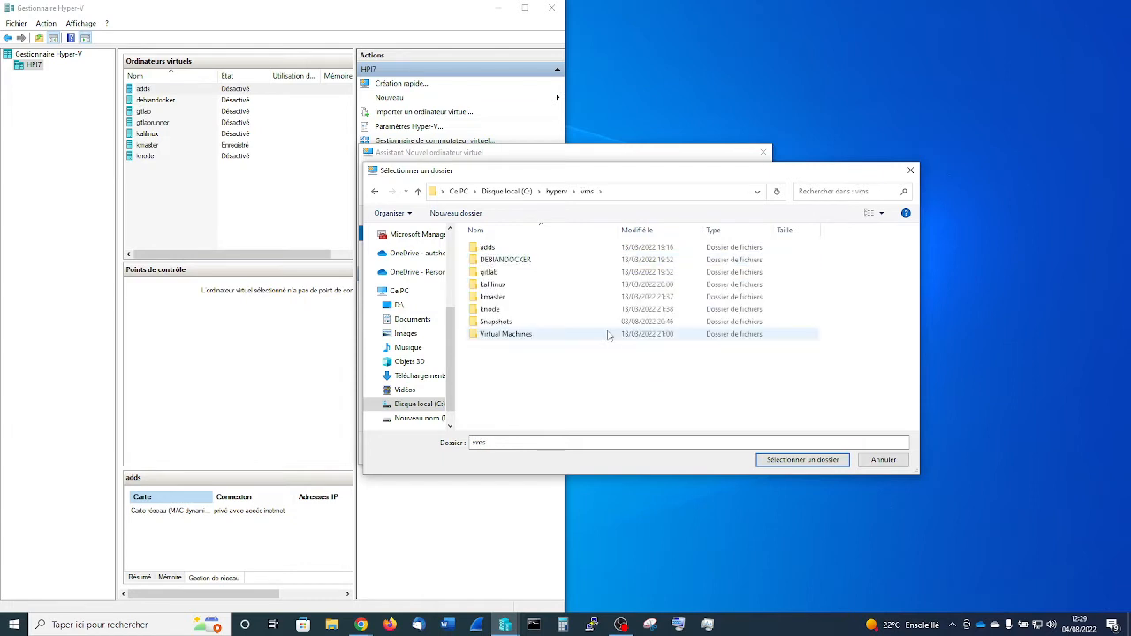
{"action": "left_click", "coordinate": [375, 192]}
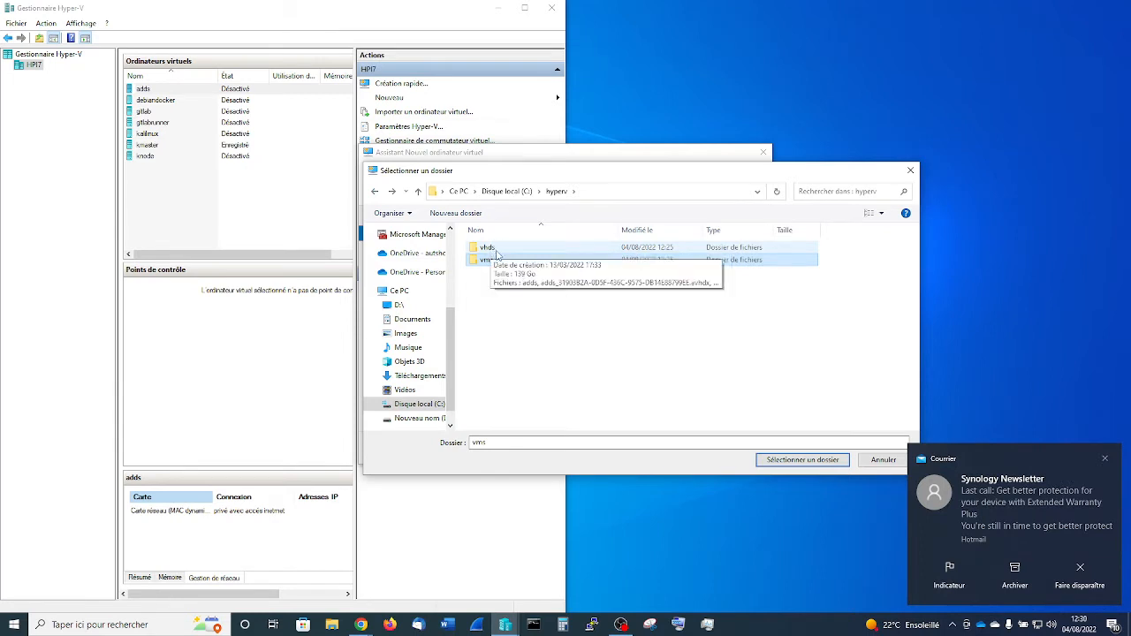
{"action": "left_click", "coordinate": [1105, 459]}
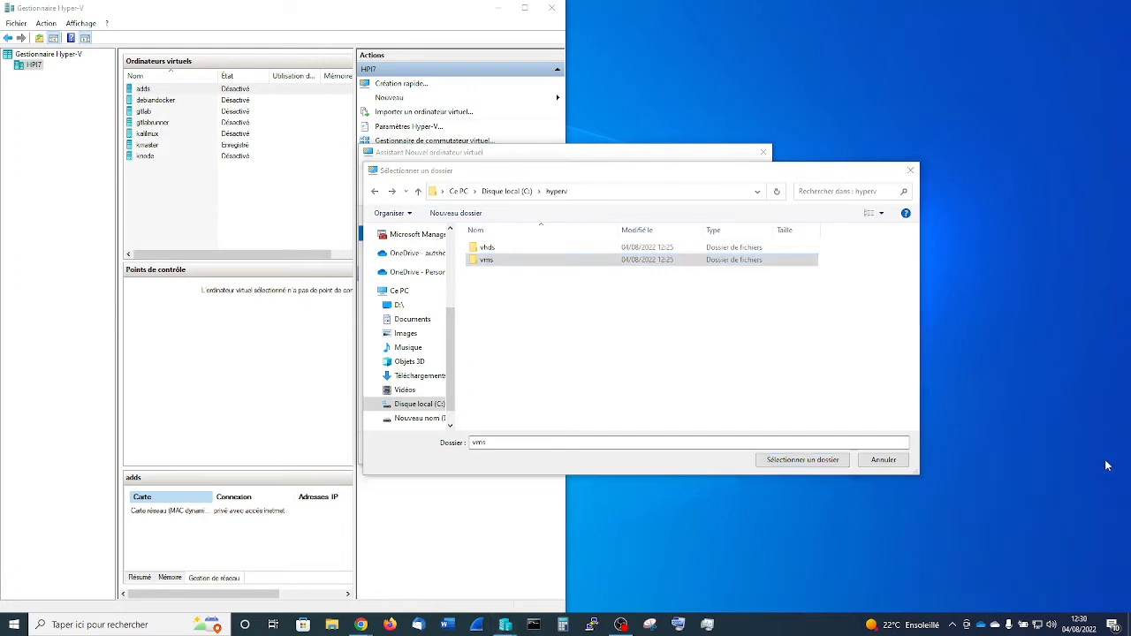
{"action": "left_click", "coordinate": [375, 191]}
{"action": "left_click", "coordinate": [374, 192]}
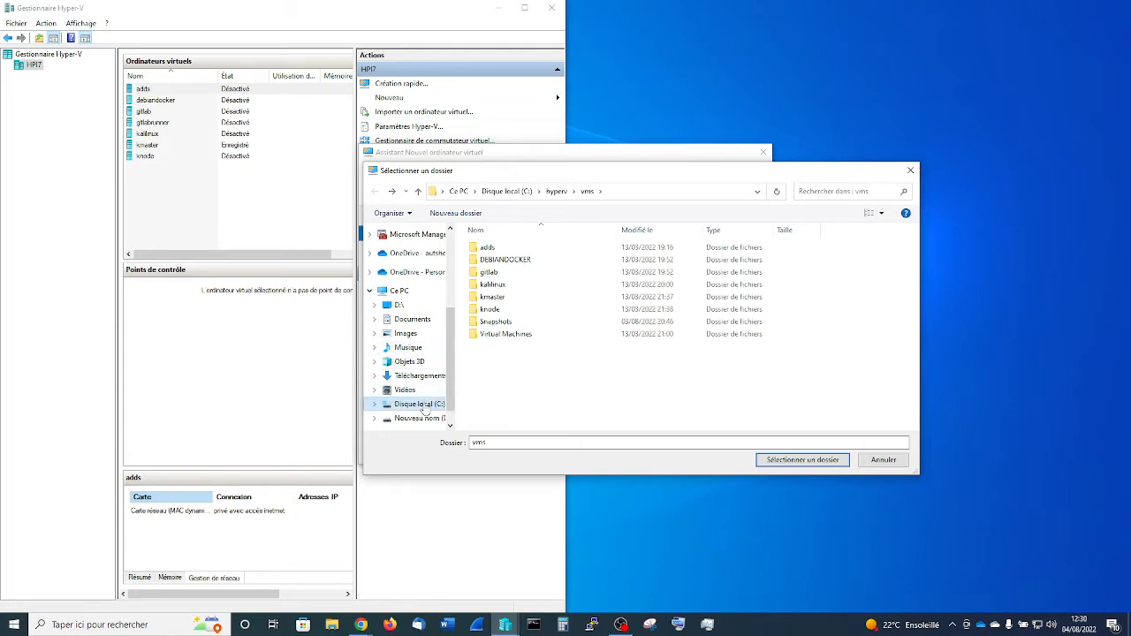
- Choose C:\hyperv\vms as the virtual machine's storage folder and continue to the generation settings
{"action": "left_click", "coordinate": [400, 293]}
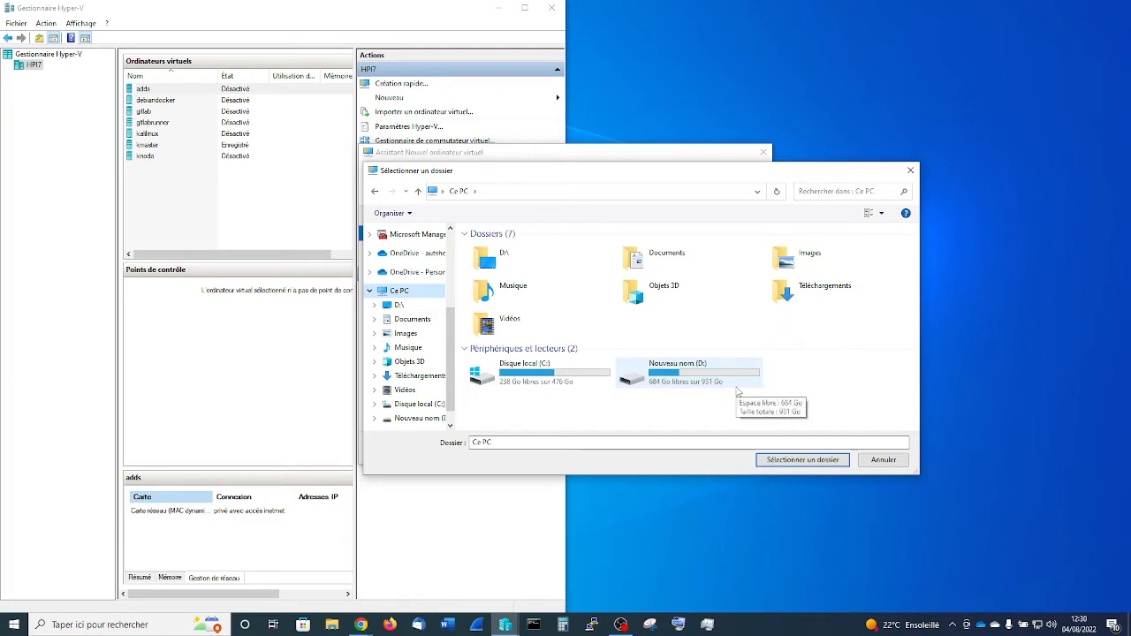
{"action": "double_click", "coordinate": [530, 375]}
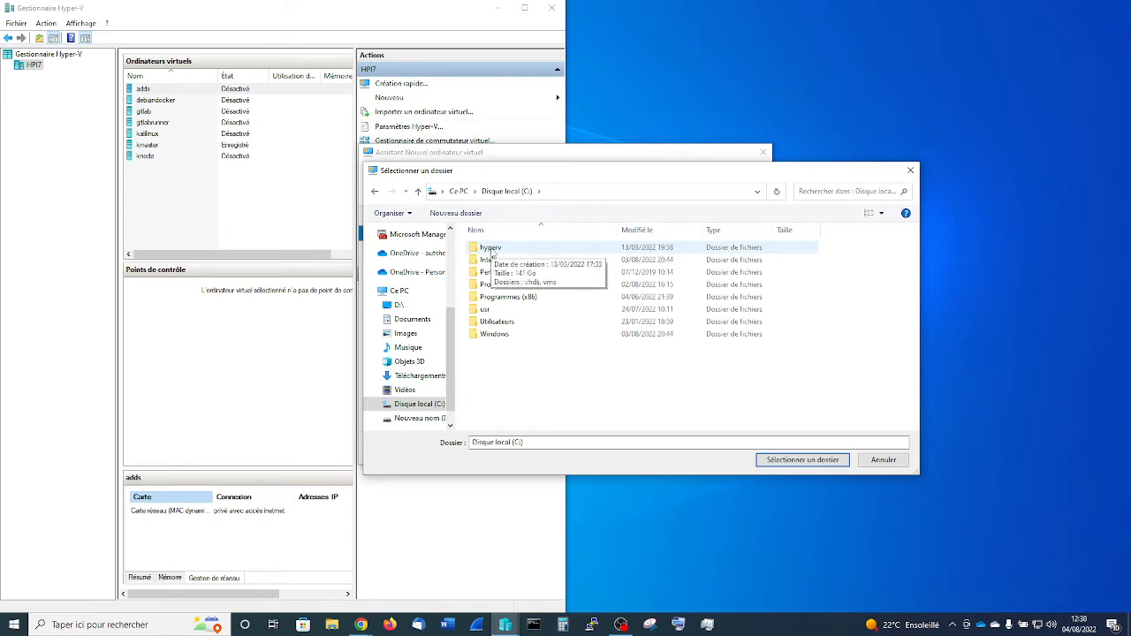
{"action": "double_click", "coordinate": [491, 250]}
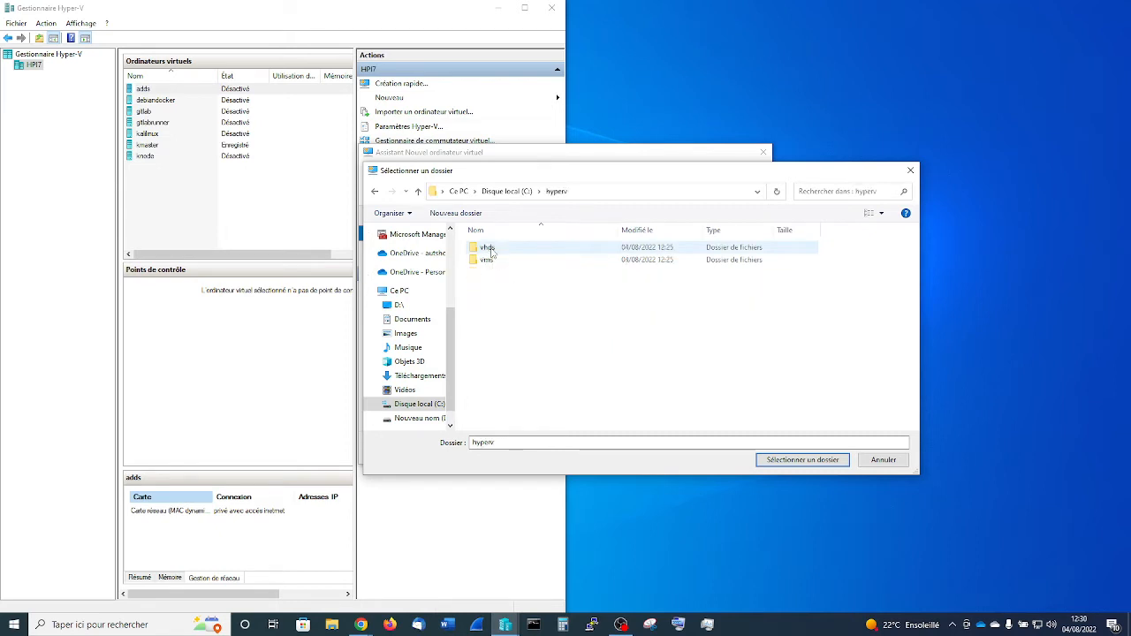
{"action": "left_click", "coordinate": [491, 261]}
{"action": "left_click", "coordinate": [788, 460]}
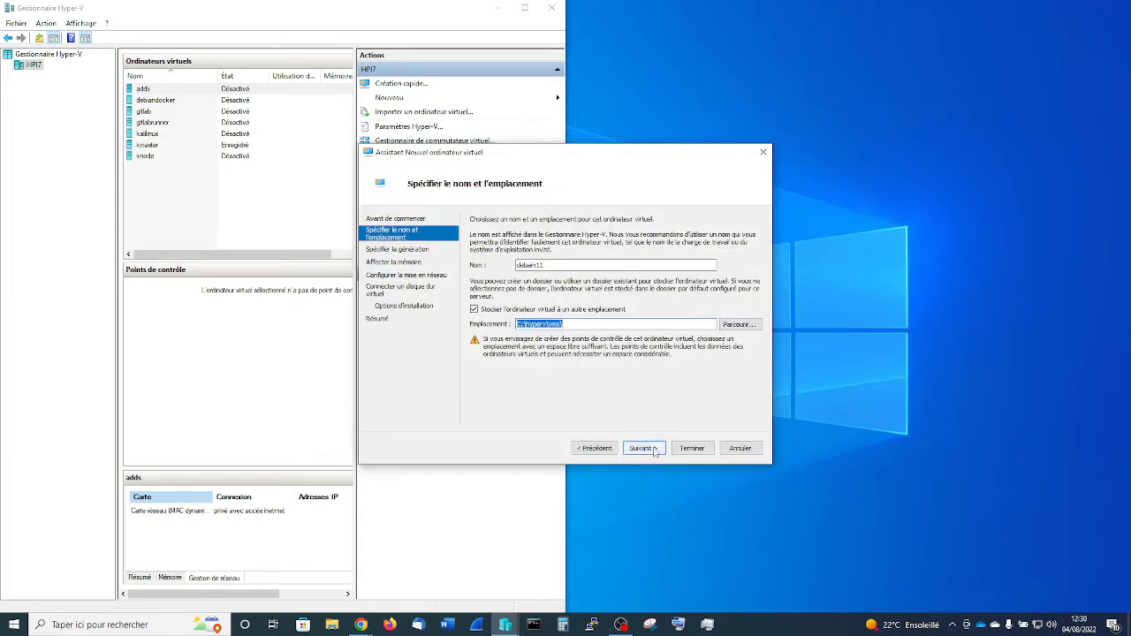
{"action": "left_click", "coordinate": [654, 449]}
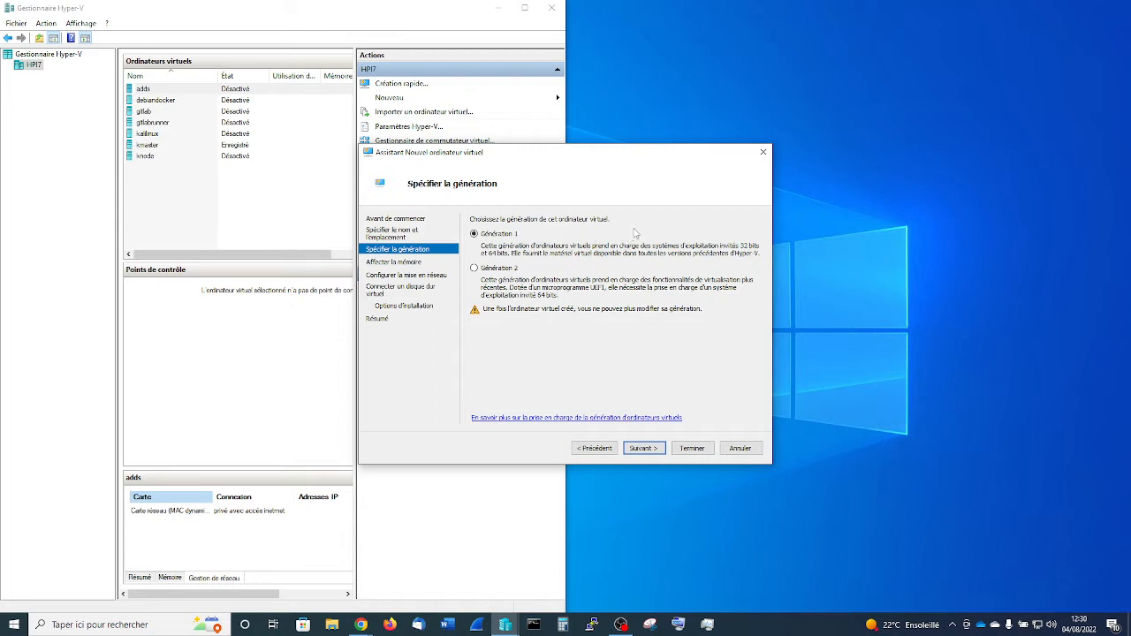
- Keep Generation 1 and 1024 MB of dynamic startup memory, and connect the network adapter to "privé avec accès inetrnet"
{"action": "left_click", "coordinate": [642, 448]}
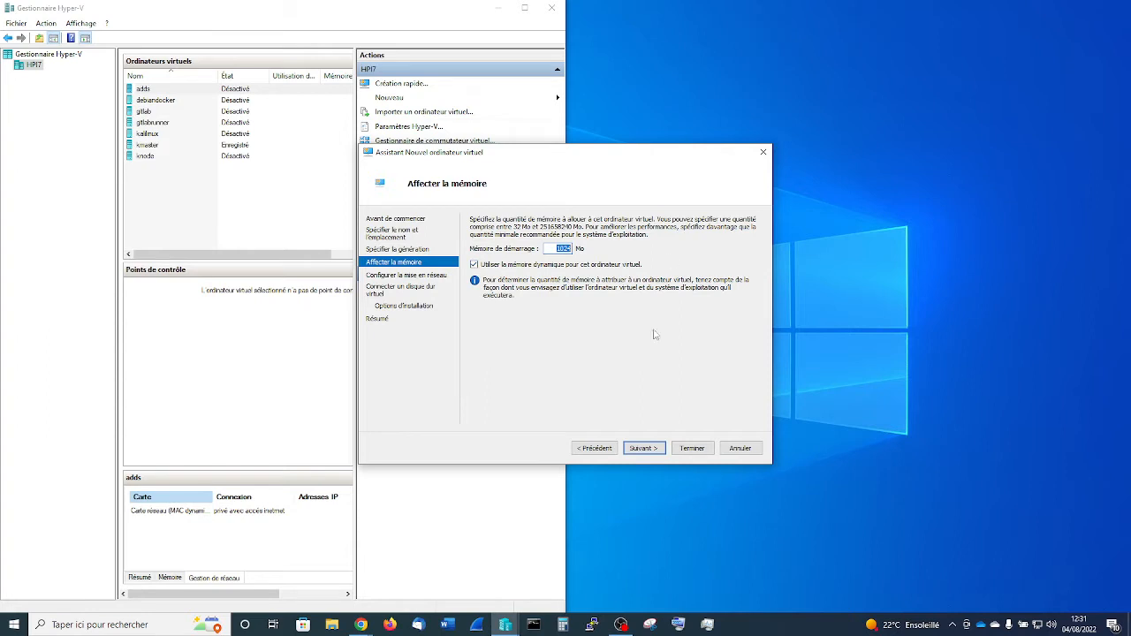
{"action": "left_click", "coordinate": [643, 448]}
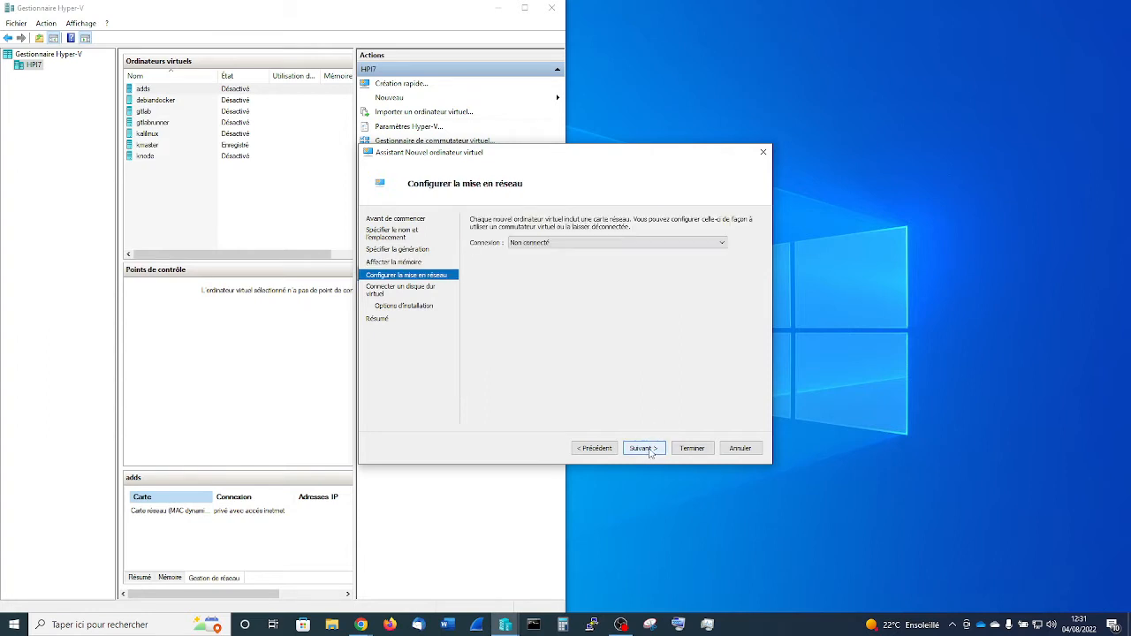
{"action": "left_click", "coordinate": [527, 244]}
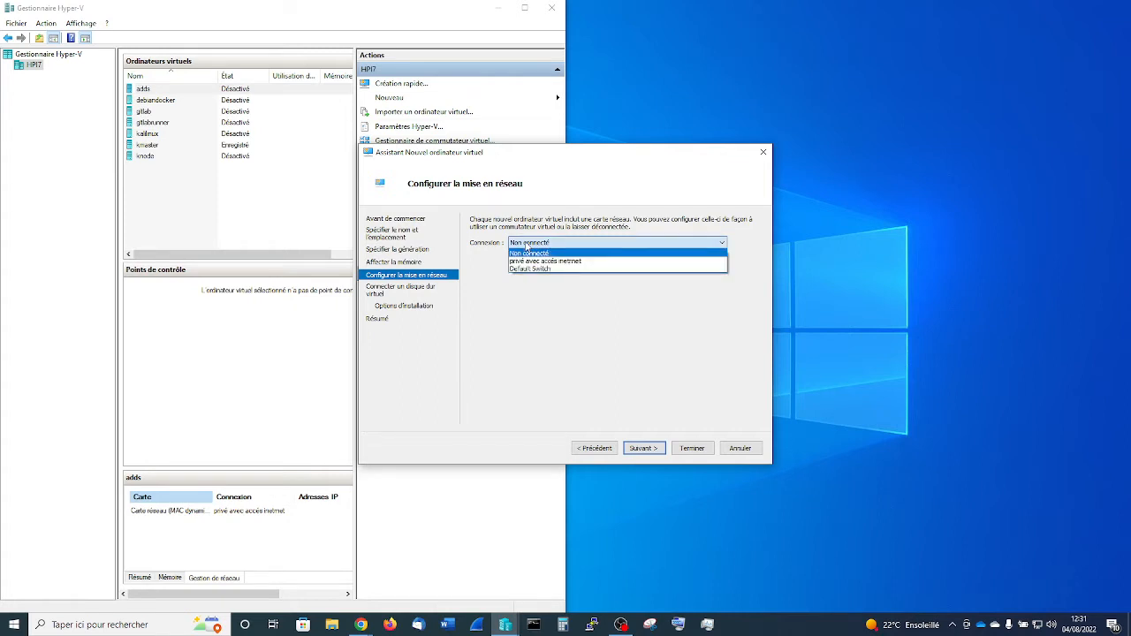
{"action": "left_click", "coordinate": [571, 261]}
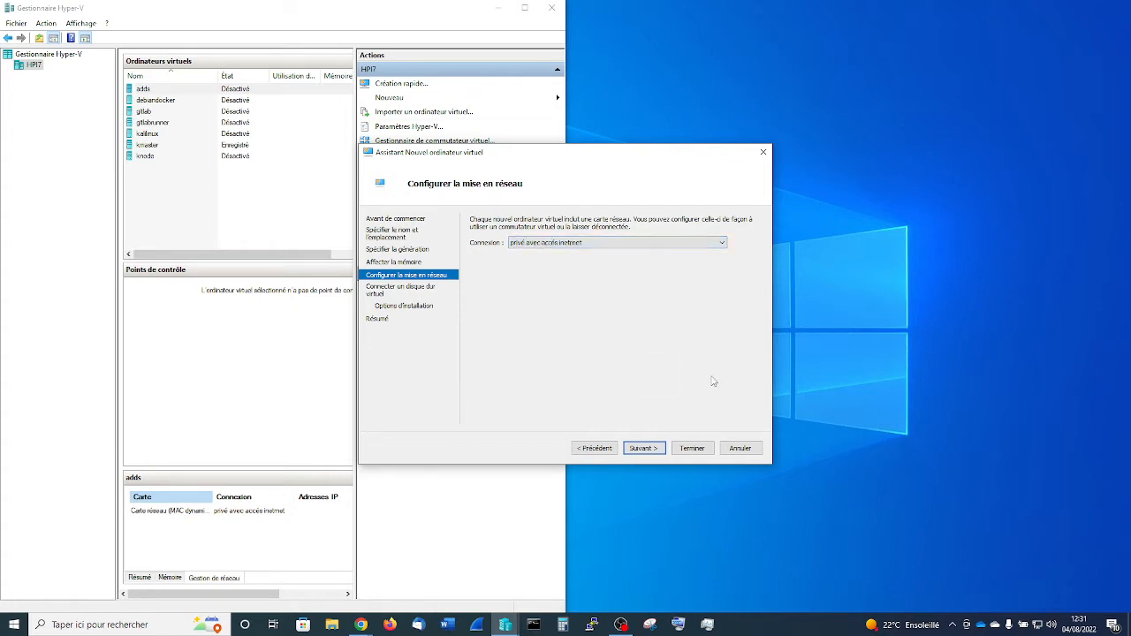
{"action": "left_click", "coordinate": [652, 451]}
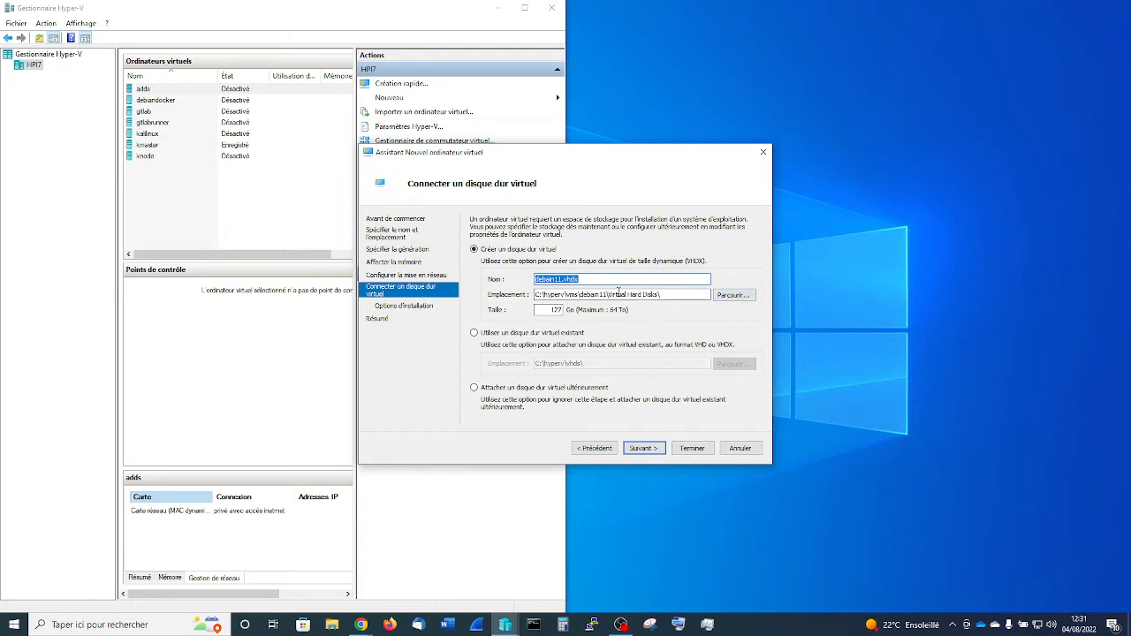
- Create the new virtual hard disk in C:\hyperv\vhds with a size of 50 GB
{"action": "left_click", "coordinate": [742, 299]}
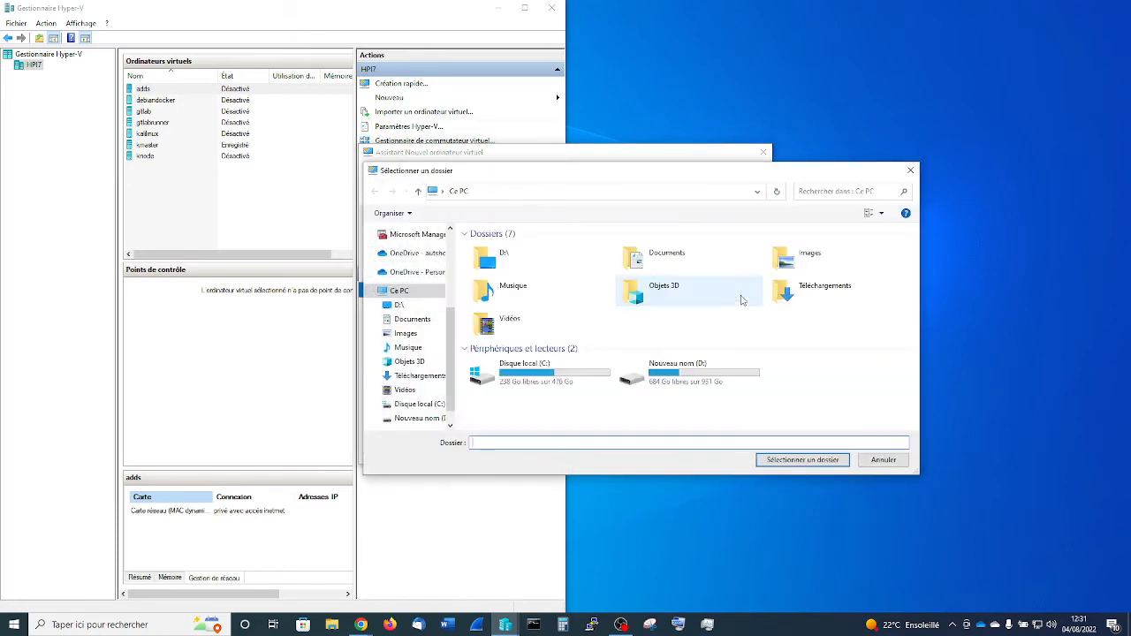
{"action": "left_click", "coordinate": [537, 383]}
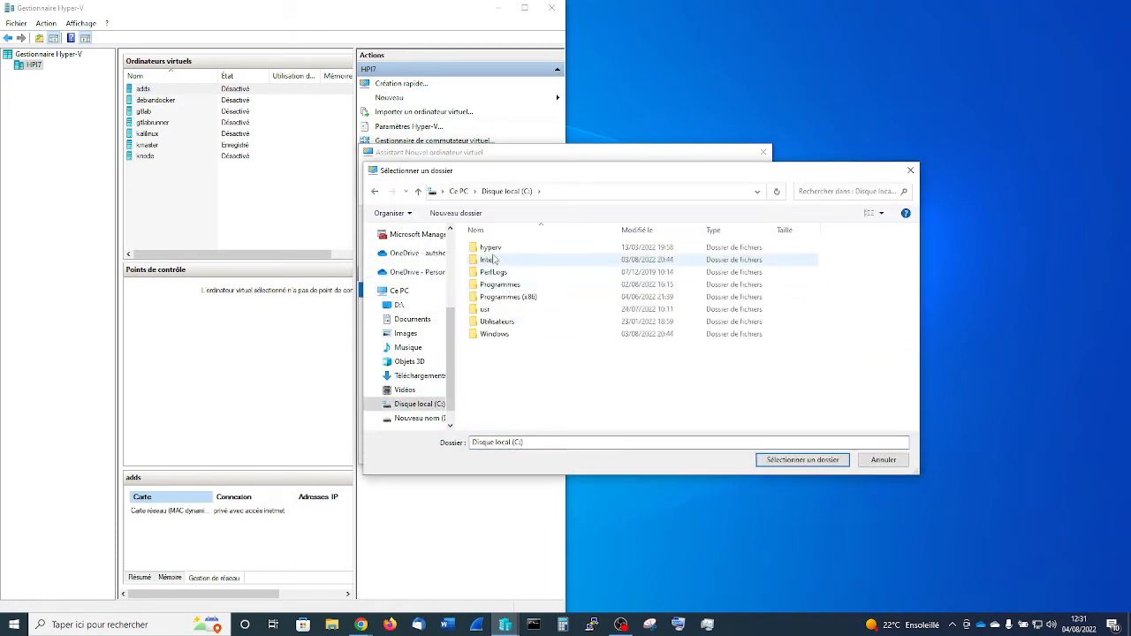
{"action": "double_click", "coordinate": [490, 249]}
{"action": "left_click", "coordinate": [491, 251]}
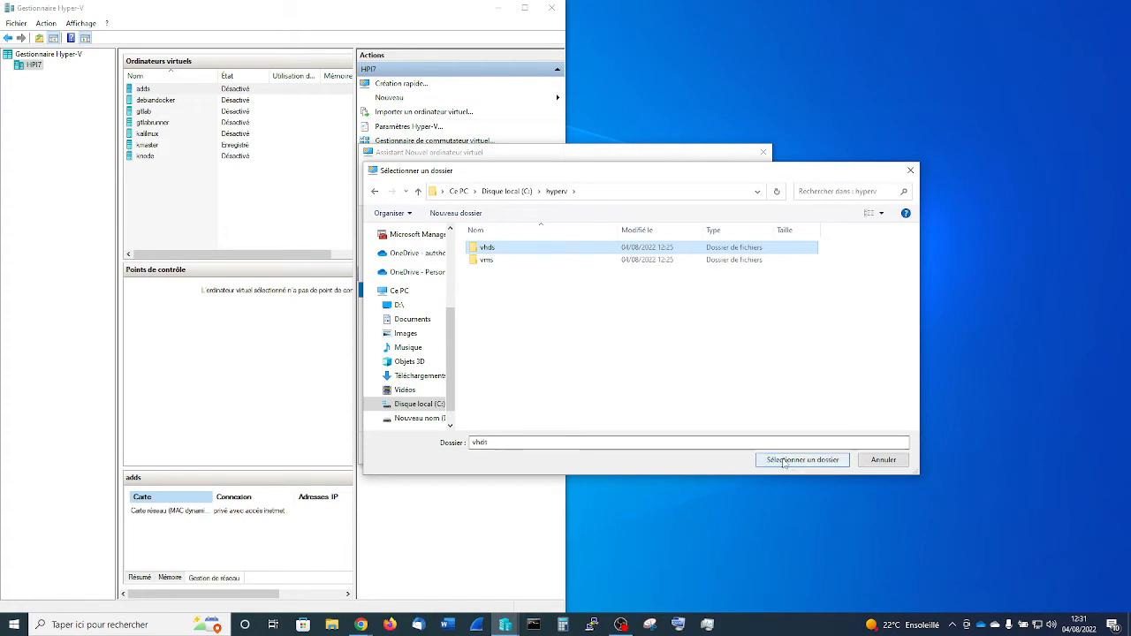
{"action": "double_click", "coordinate": [508, 251]}
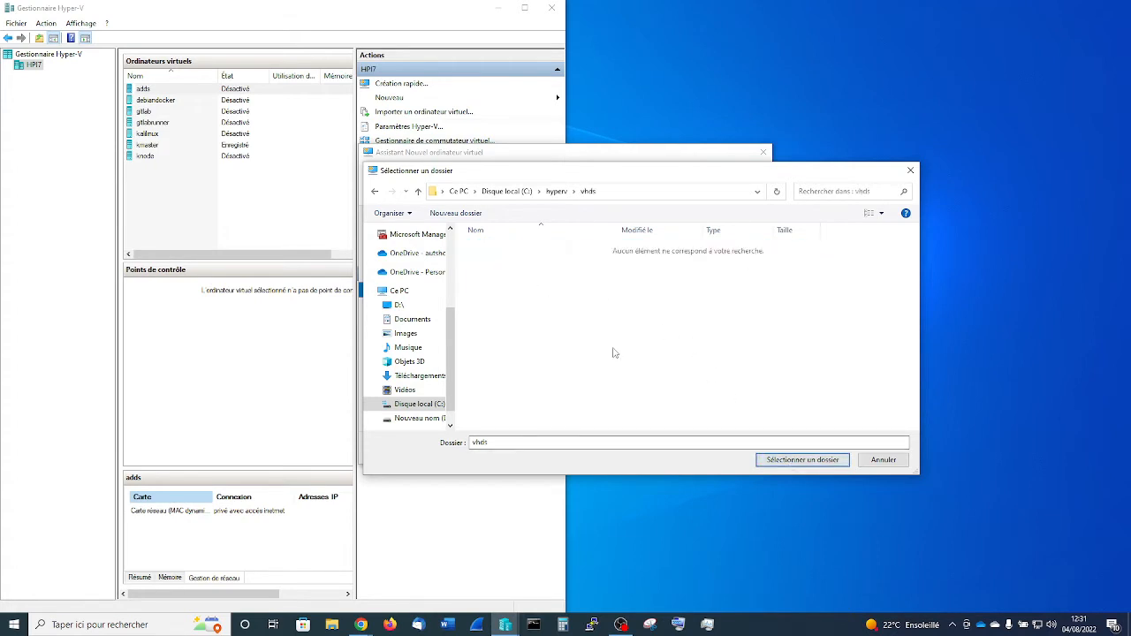
{"action": "left_click", "coordinate": [786, 463]}
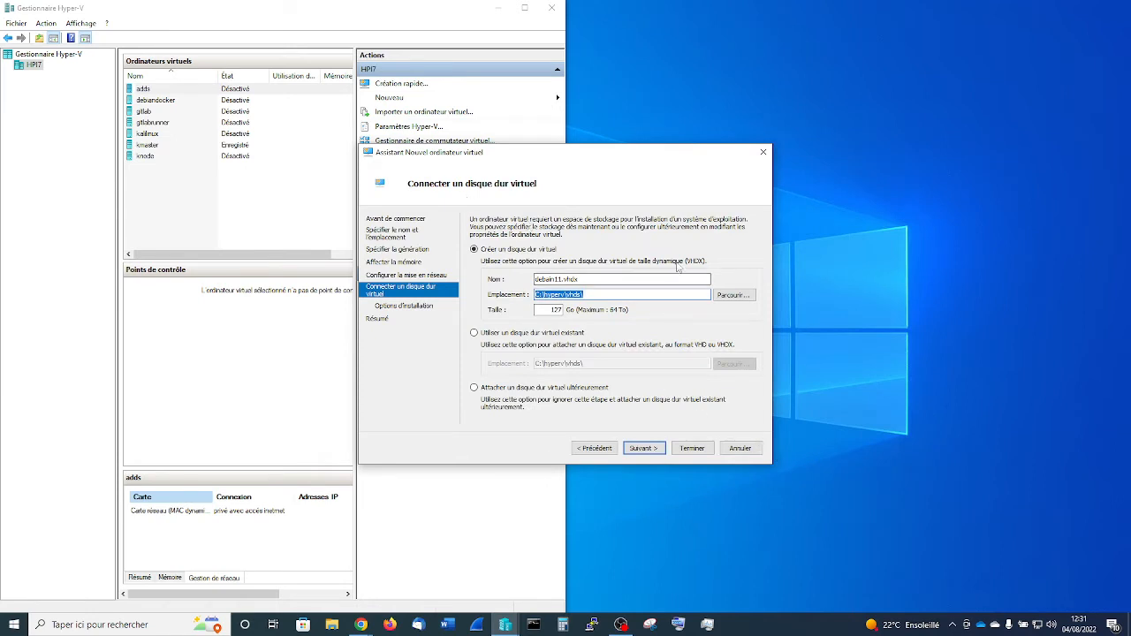
{"action": "double_click", "coordinate": [554, 309]}
{"action": "type", "text": "50"}
{"action": "left_click", "coordinate": [644, 450]}
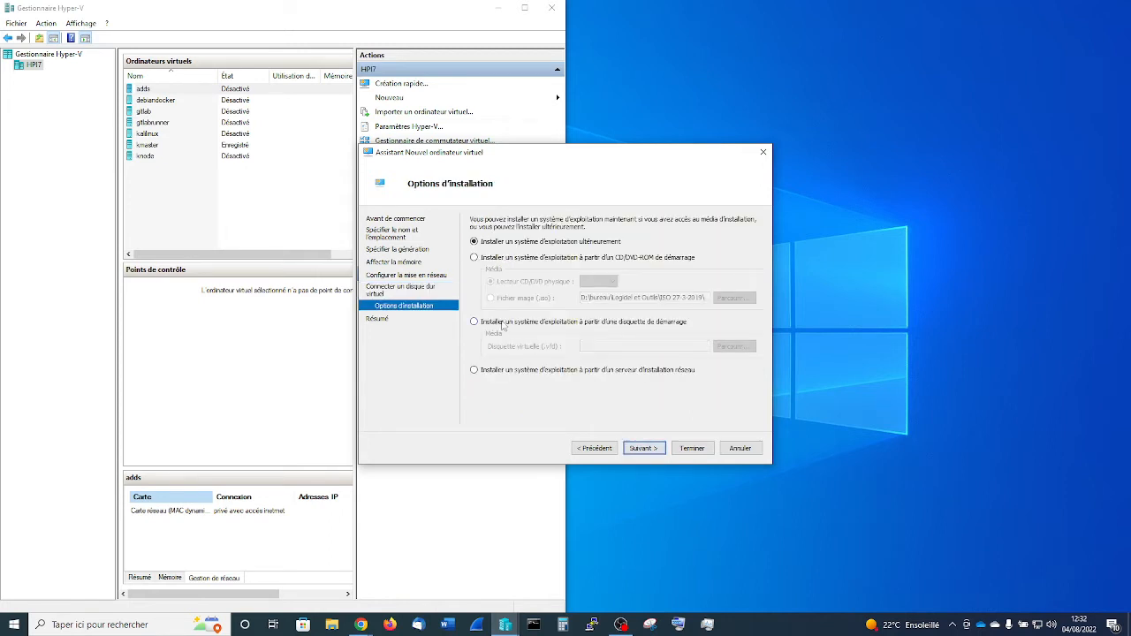
- Set the operating system to install from the debian-11.2.0-amd64-netinst ISO image and finish creating the virtual machine
{"action": "left_click", "coordinate": [492, 258]}
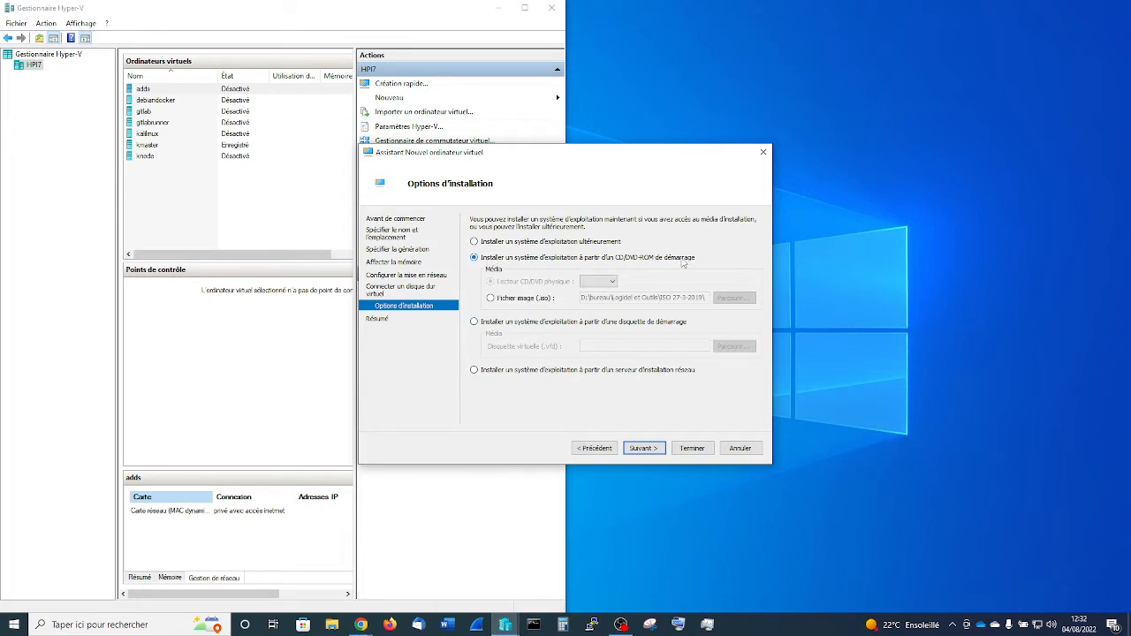
{"action": "left_click", "coordinate": [490, 298]}
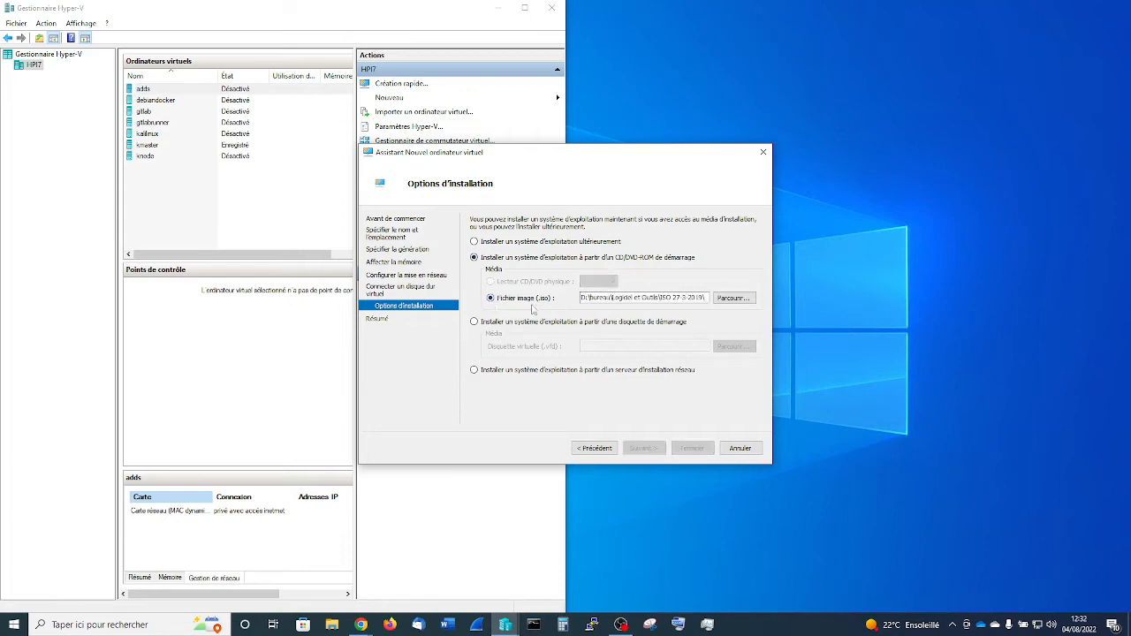
{"action": "left_click", "coordinate": [733, 298]}
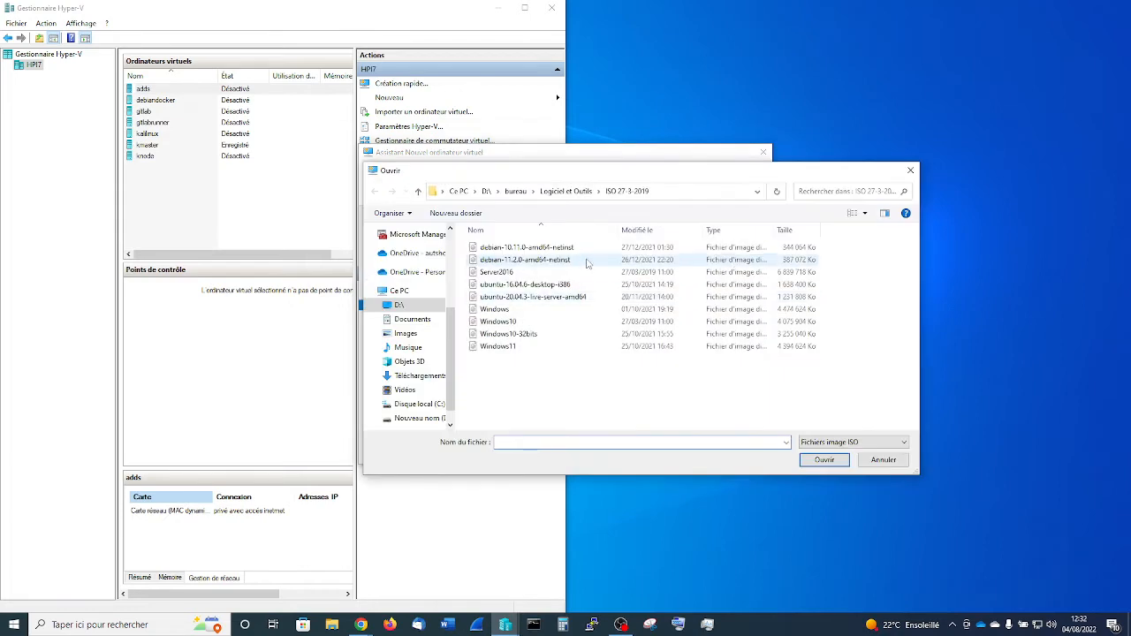
{"action": "left_click", "coordinate": [520, 262]}
{"action": "left_click", "coordinate": [823, 459]}
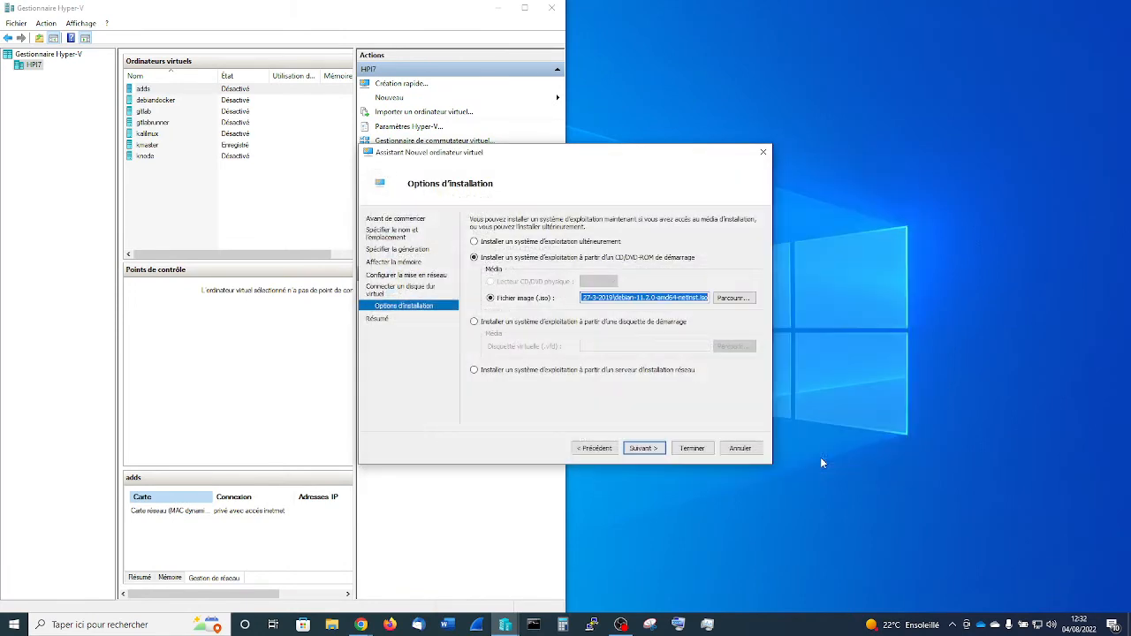
{"action": "left_click", "coordinate": [643, 448]}
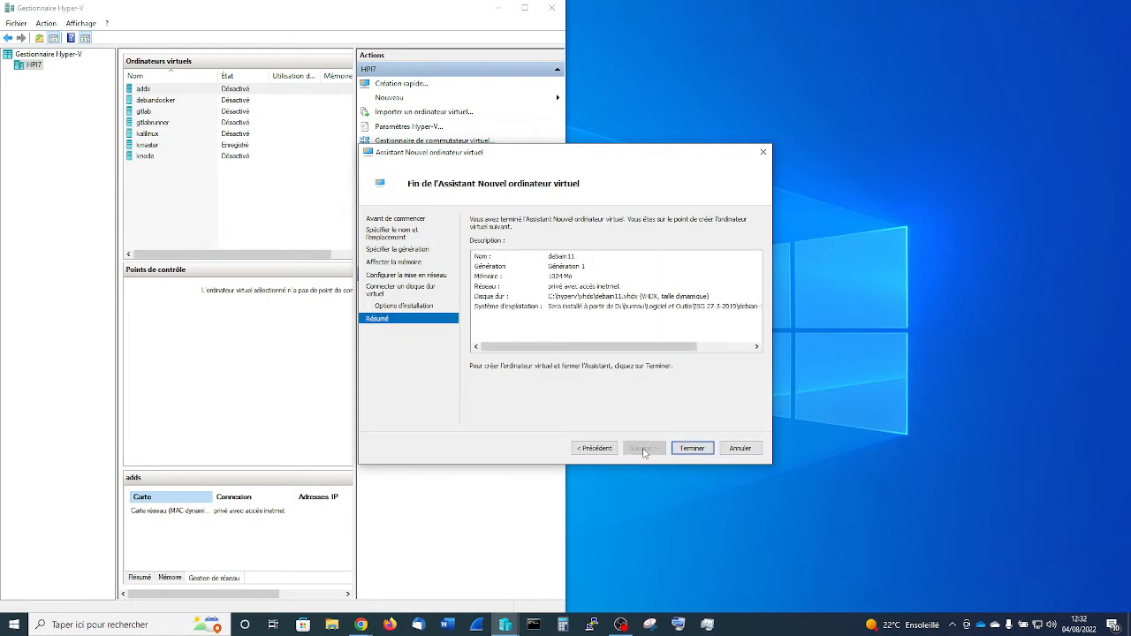
{"action": "left_click", "coordinate": [694, 450]}
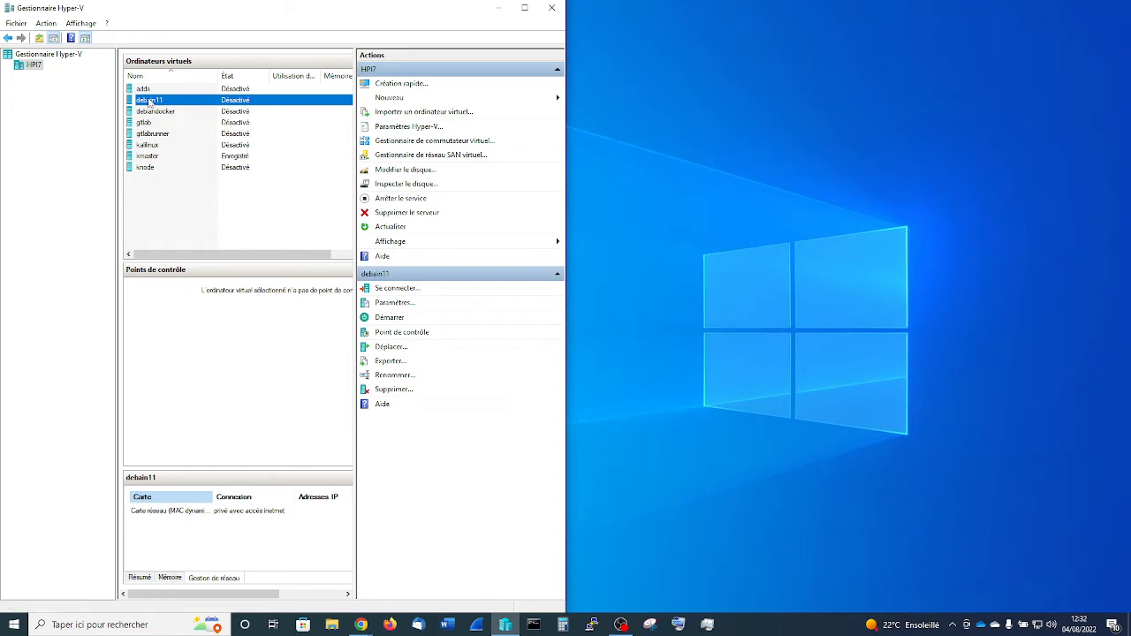
- Open the settings of the debain11 virtual machine and disable its checkpoints
{"action": "right_click", "coordinate": [149, 103]}
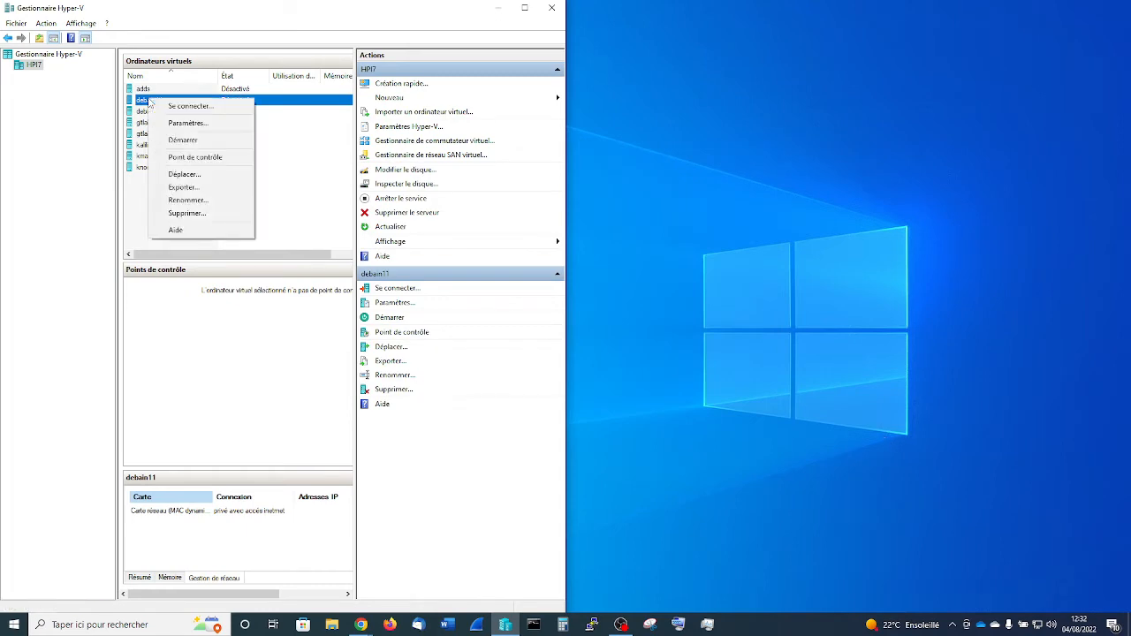
{"action": "left_click", "coordinate": [197, 123]}
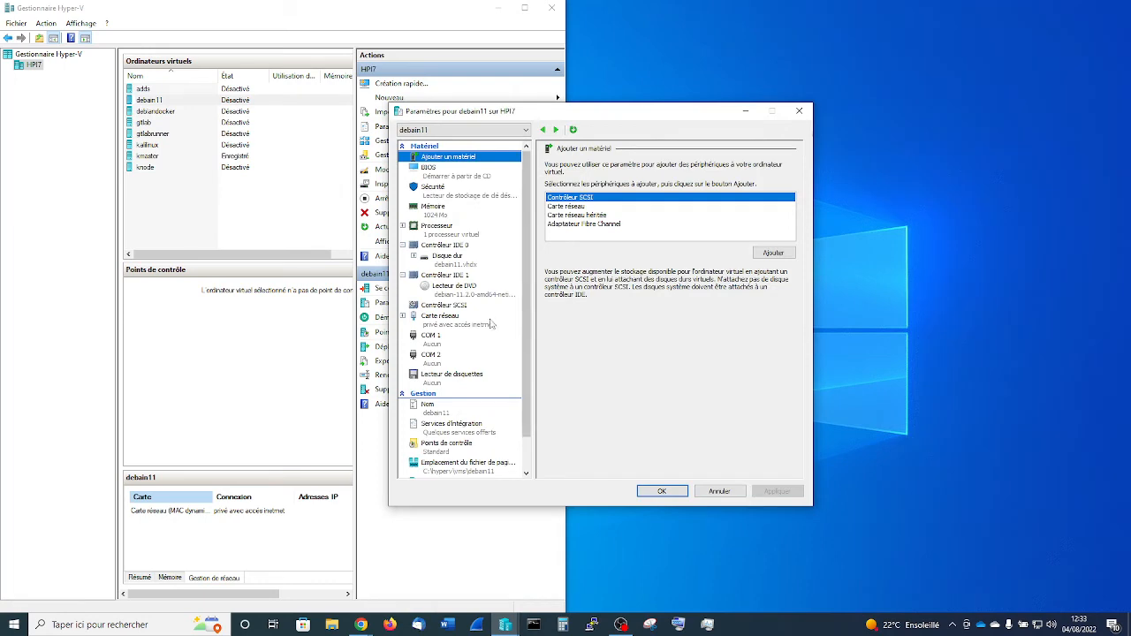
{"action": "scroll", "coordinate": [493, 322], "scroll_direction": "down", "scroll_amount": 1}
{"action": "left_click", "coordinate": [482, 468]}
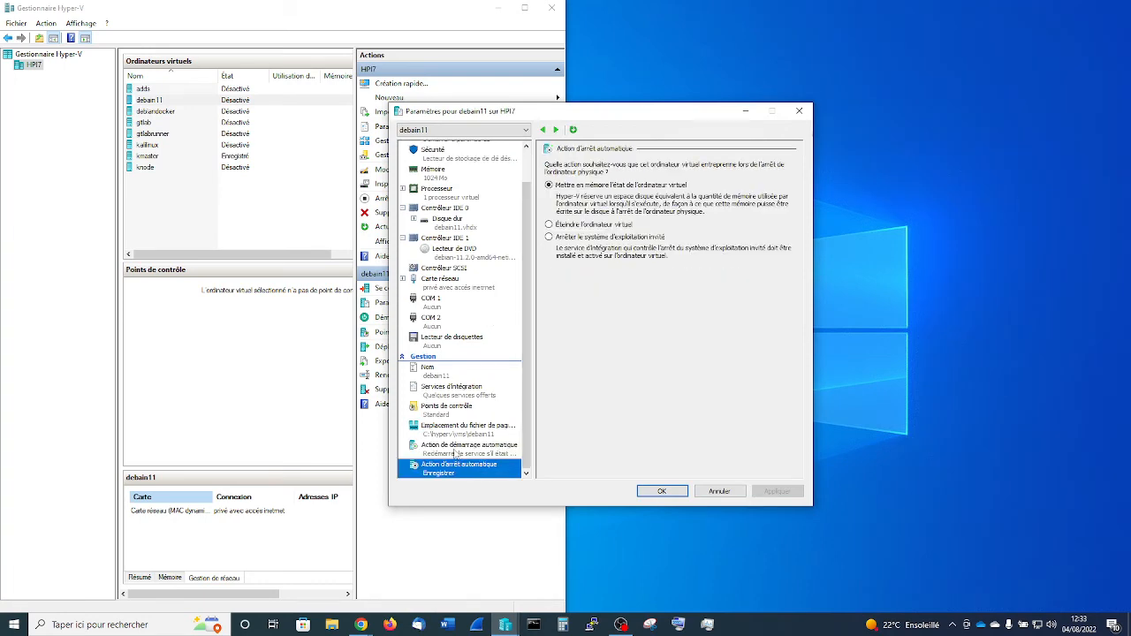
{"action": "left_click", "coordinate": [455, 451]}
{"action": "left_click", "coordinate": [469, 427]}
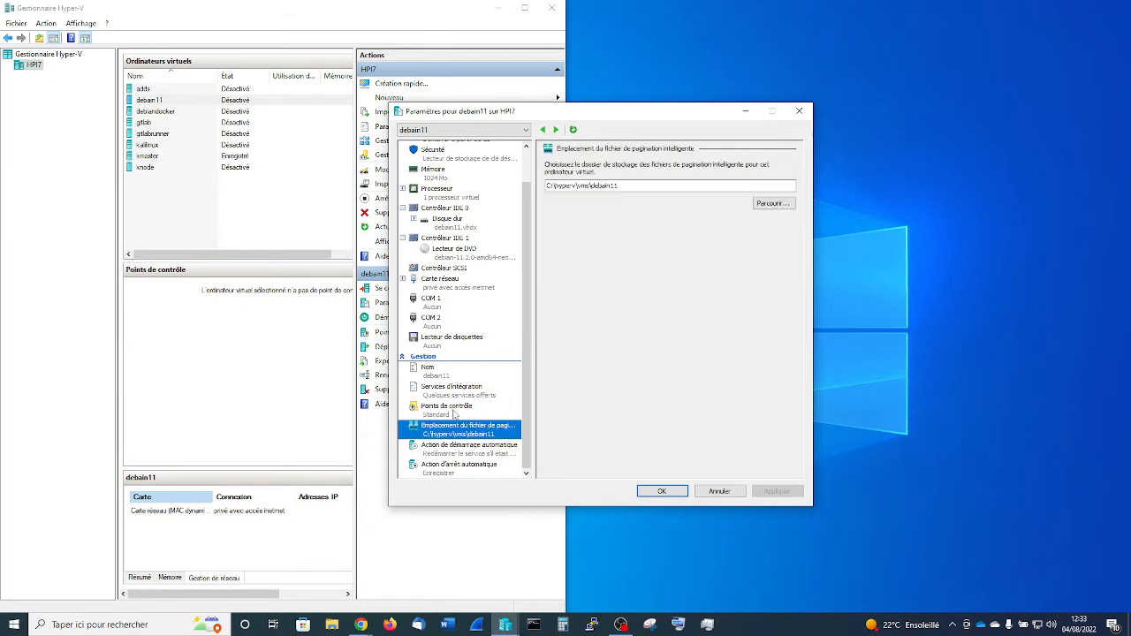
{"action": "left_click", "coordinate": [455, 412]}
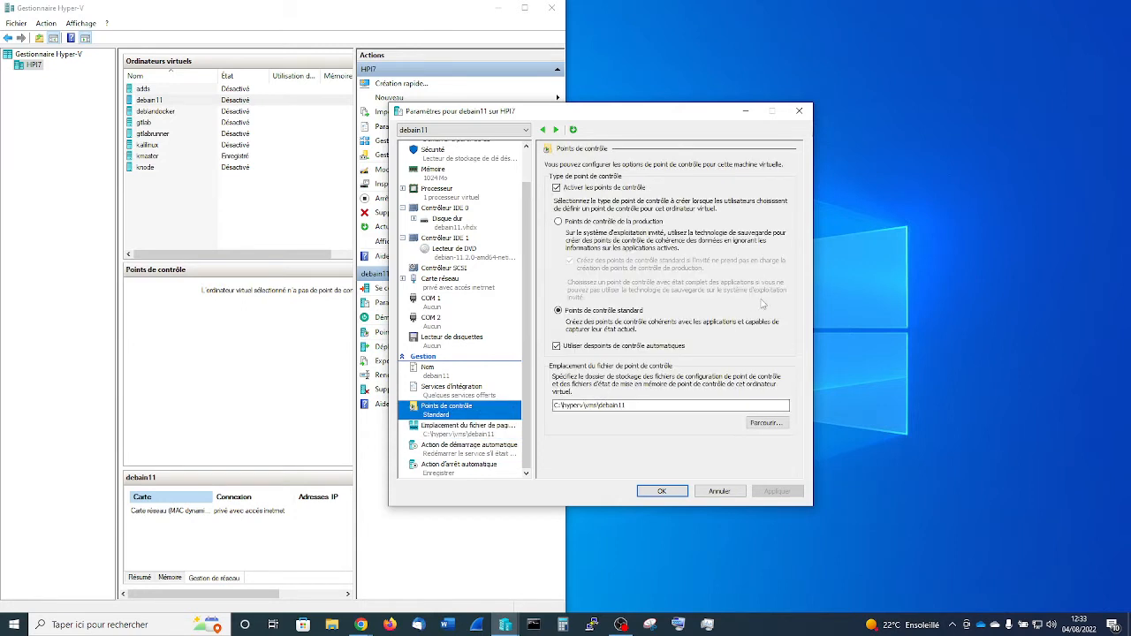
{"action": "left_click", "coordinate": [556, 188]}
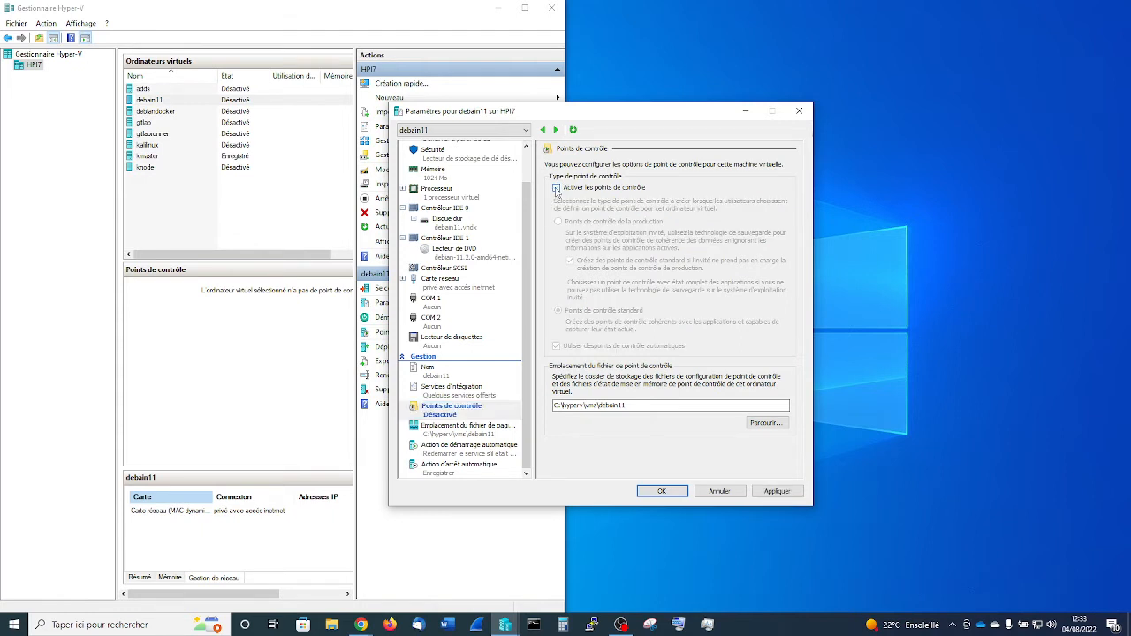
{"action": "left_click", "coordinate": [555, 188]}
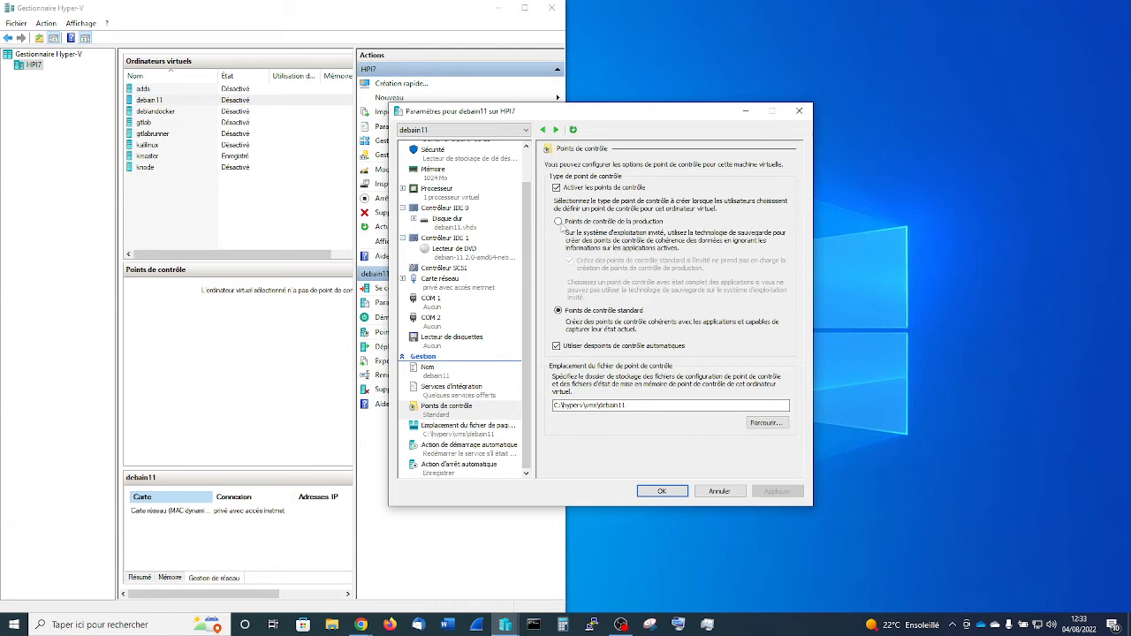
{"action": "left_click", "coordinate": [558, 223]}
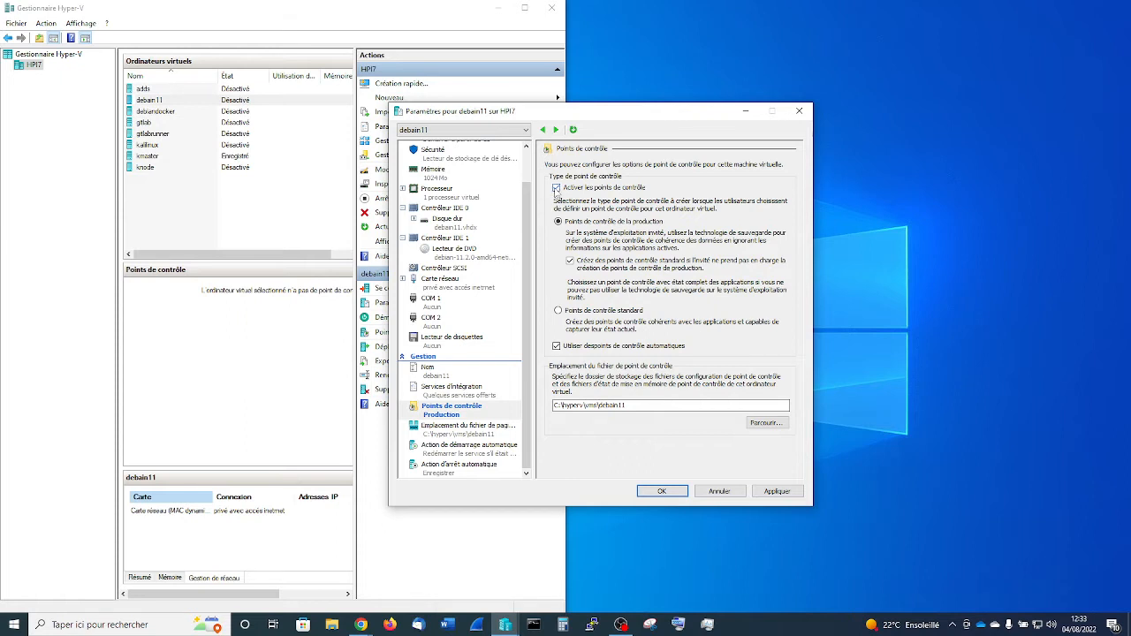
{"action": "left_click", "coordinate": [555, 188]}
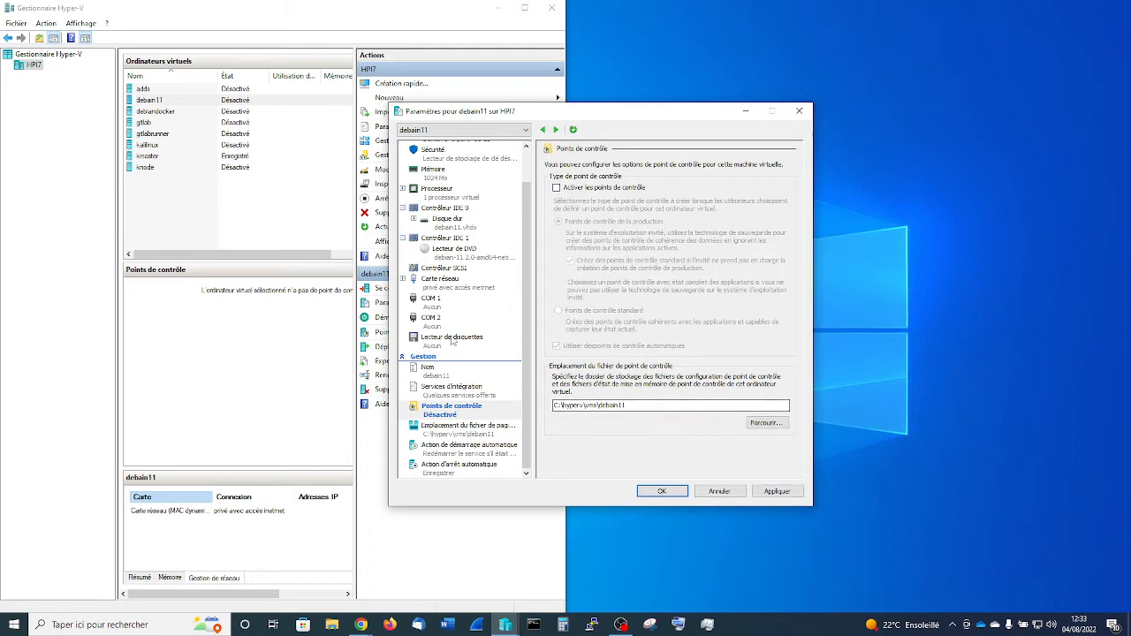
- Review the integration services, leave the guest services option disabled, and save the virtual machine's settings
{"action": "left_click", "coordinate": [451, 390]}
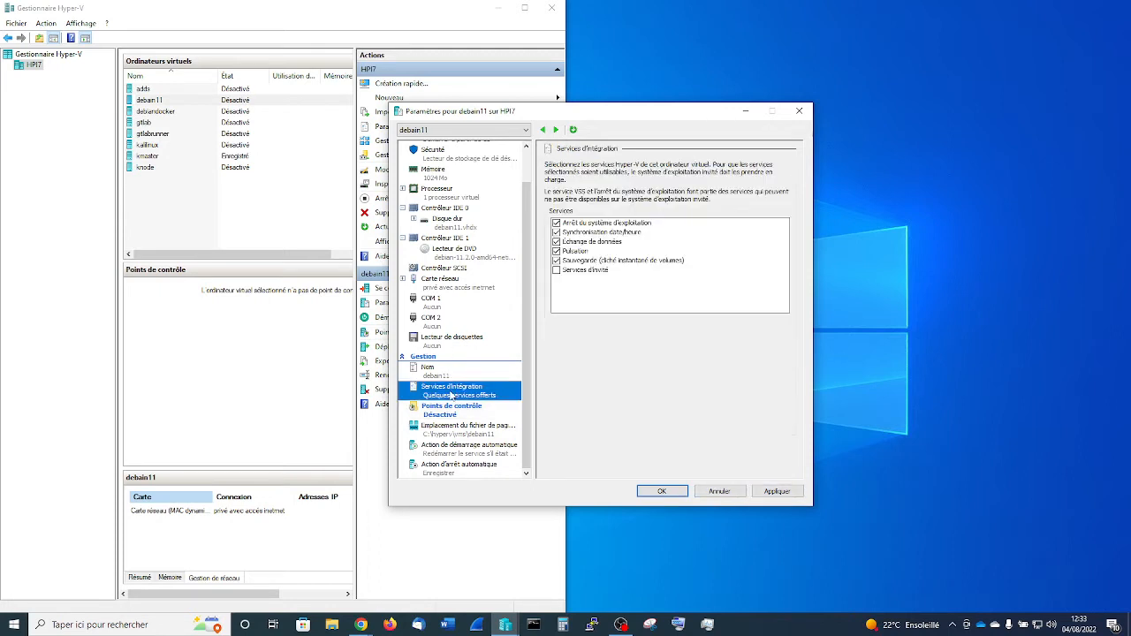
{"action": "left_click", "coordinate": [556, 270]}
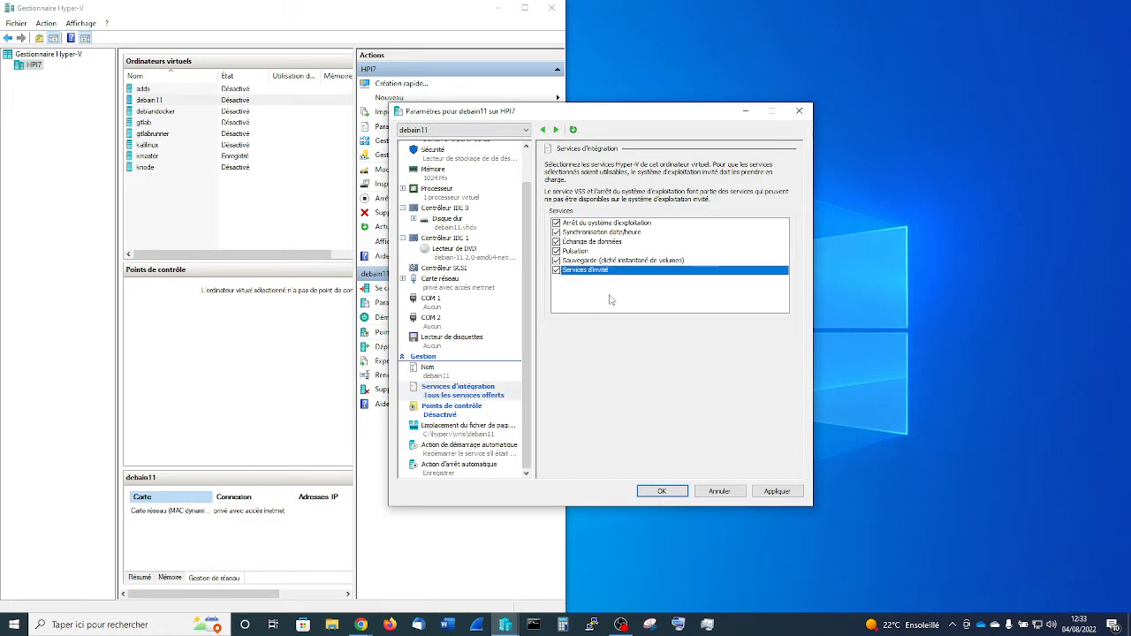
{"action": "left_click", "coordinate": [556, 270]}
{"action": "left_click", "coordinate": [772, 493]}
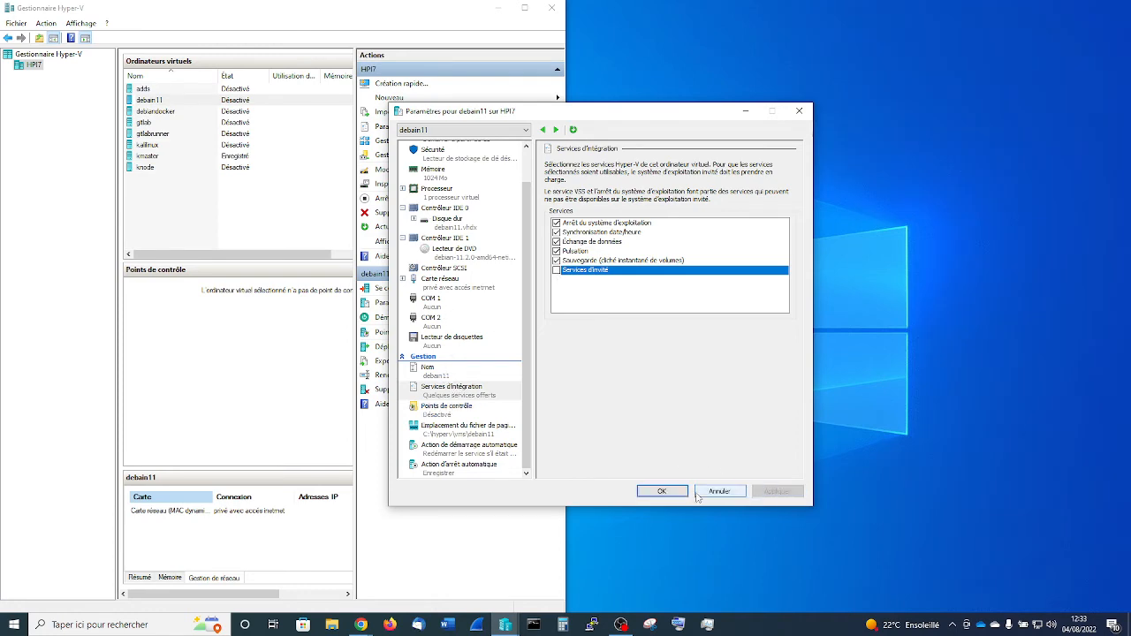
{"action": "left_click", "coordinate": [664, 492]}
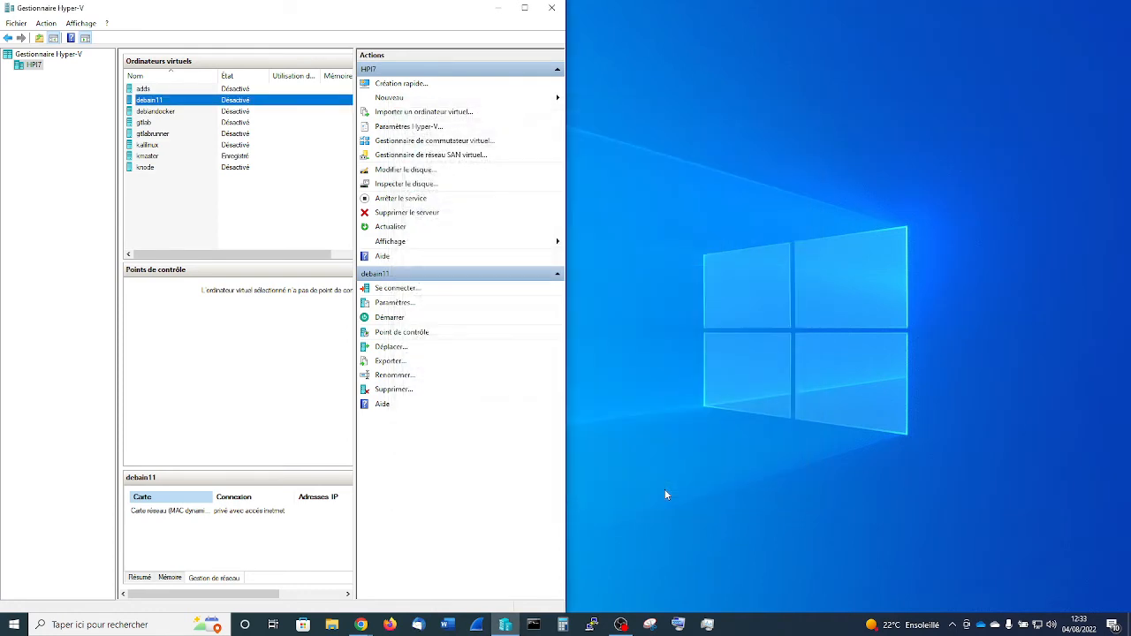
- Start the debain11 virtual machine and open its console beside the Hyper-V manager window
{"action": "right_click", "coordinate": [168, 100]}
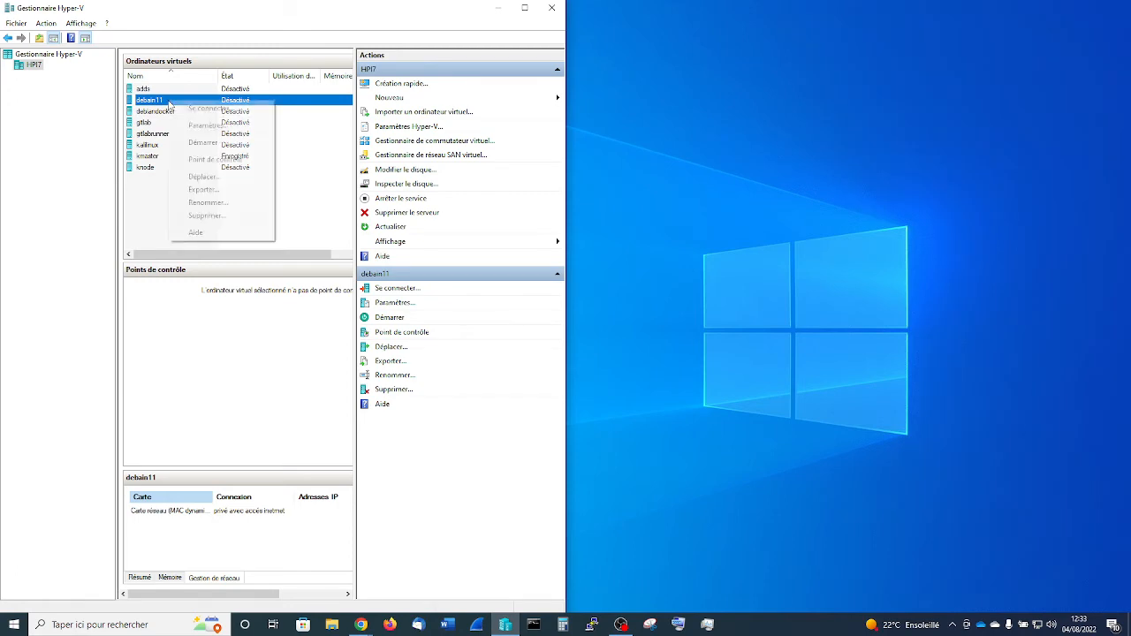
{"action": "left_click", "coordinate": [204, 143]}
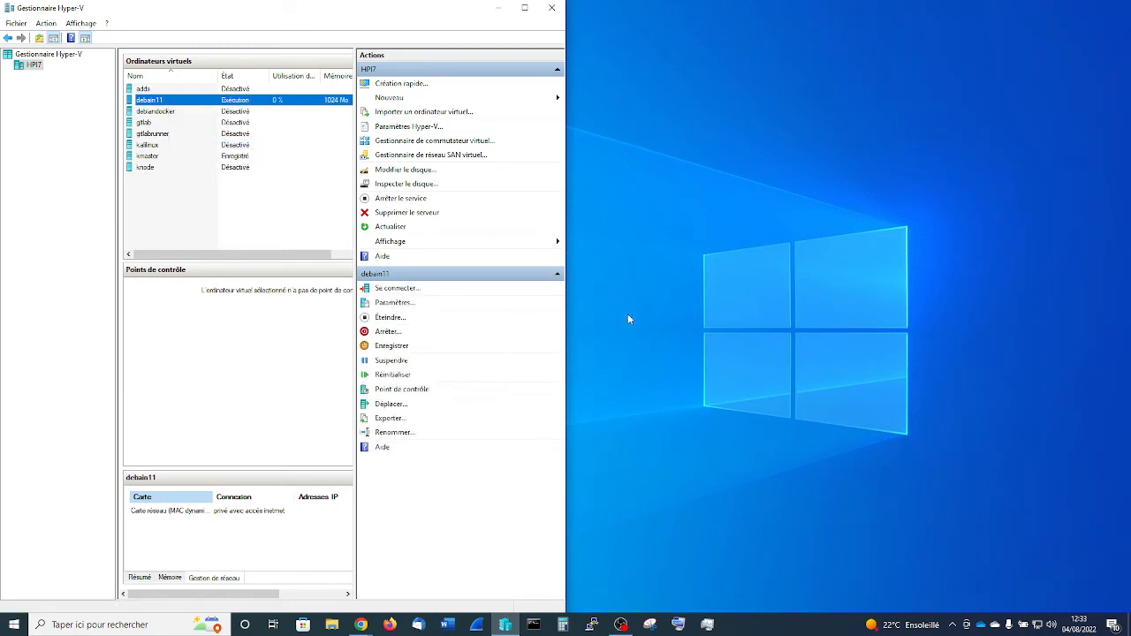
{"action": "double_click", "coordinate": [173, 104]}
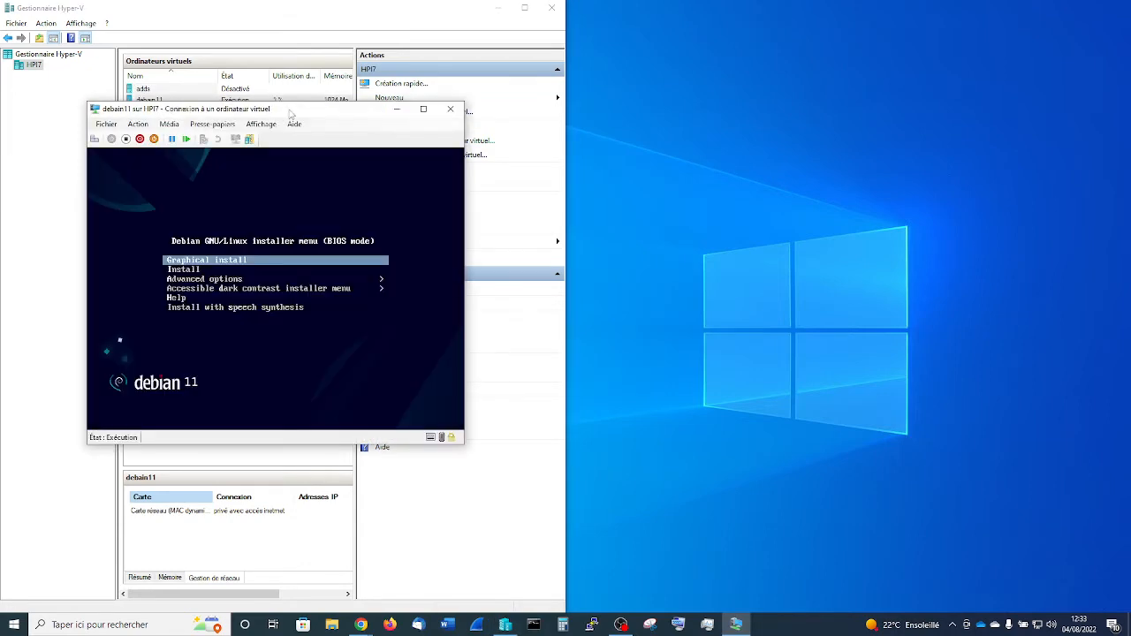
{"action": "left_click_drag", "start_coordinate": [291, 113], "coordinate": [780, 115]}
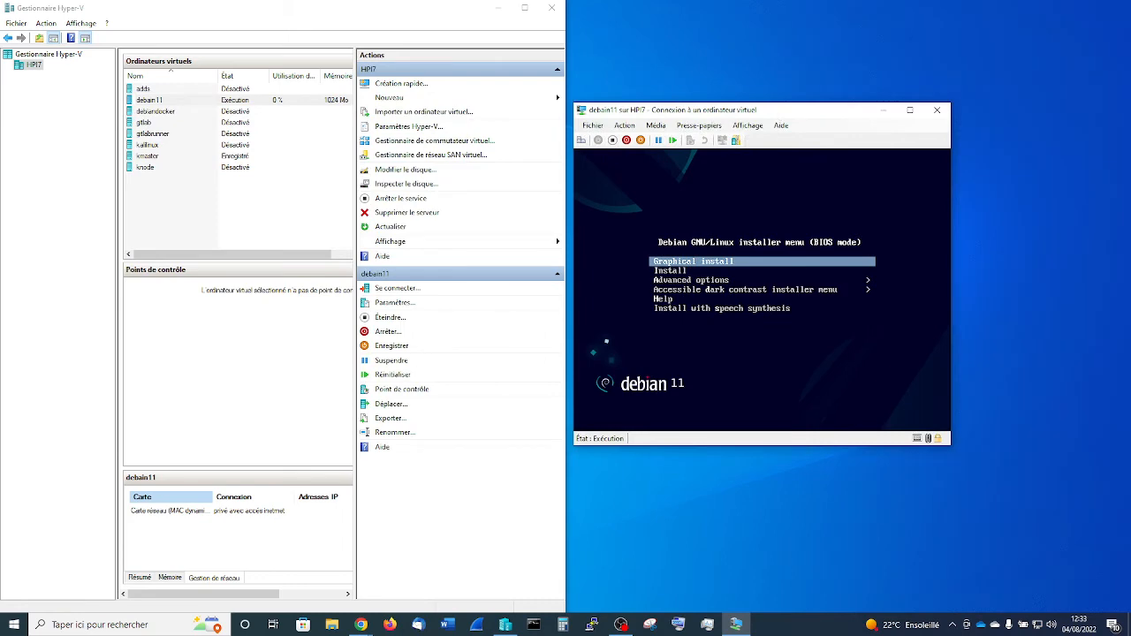
- Launch the text-mode Install option from the Debian 11 installer menu
{"action": "key", "text": "Down"}
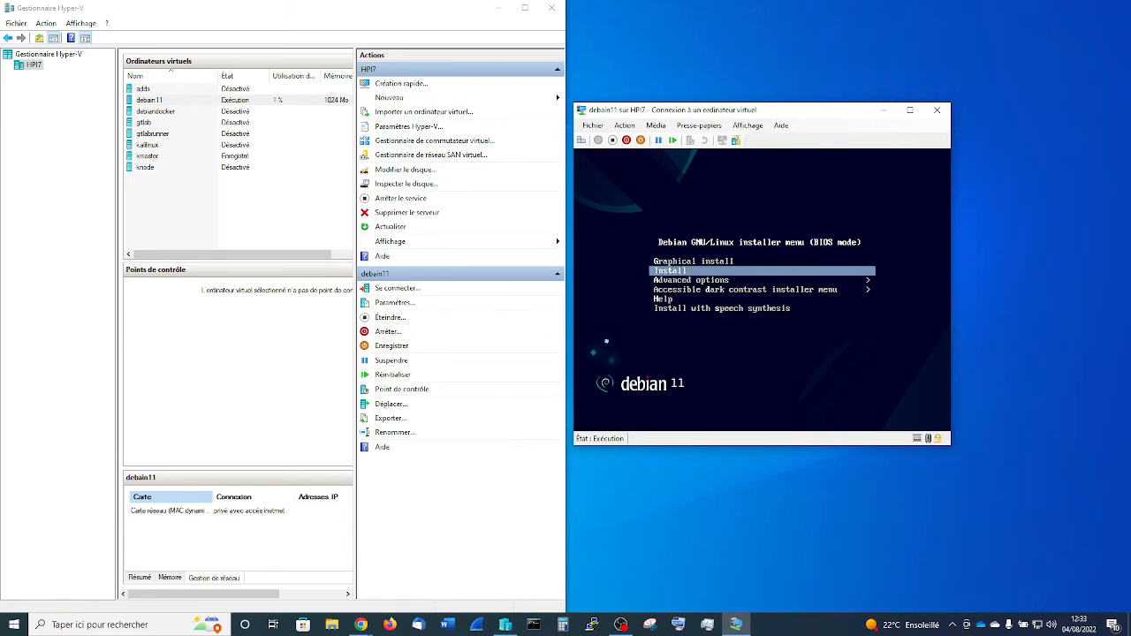
{"action": "key", "text": "Up"}
{"action": "key", "text": "Down"}
{"action": "key", "text": "Return"}
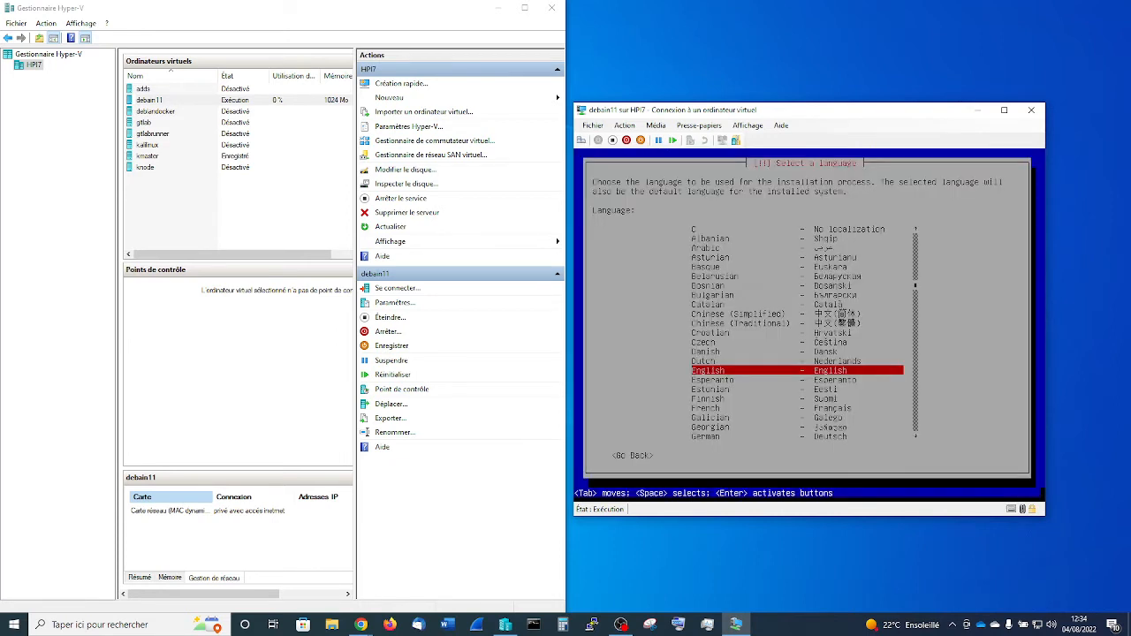
- Choose French as the installation language, France as the country and Français as the keyboard layout
{"action": "key", "text": "Down"}
{"action": "key", "text": "Down"}
{"action": "key", "text": "Down"}
{"action": "key", "text": "Down"}
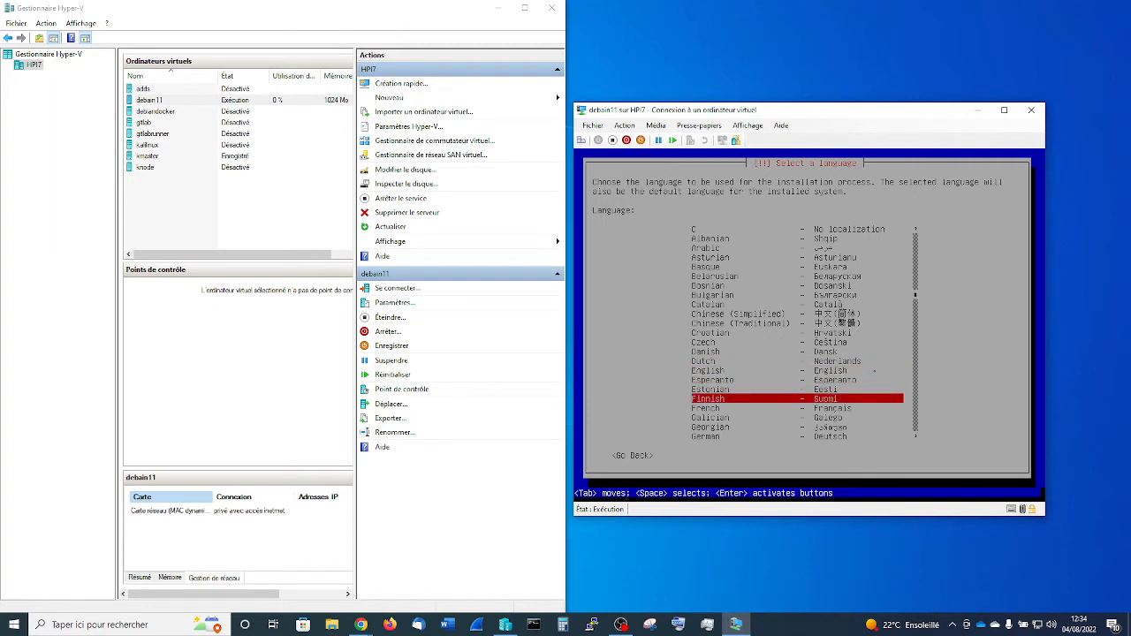
{"action": "key", "text": "Return"}
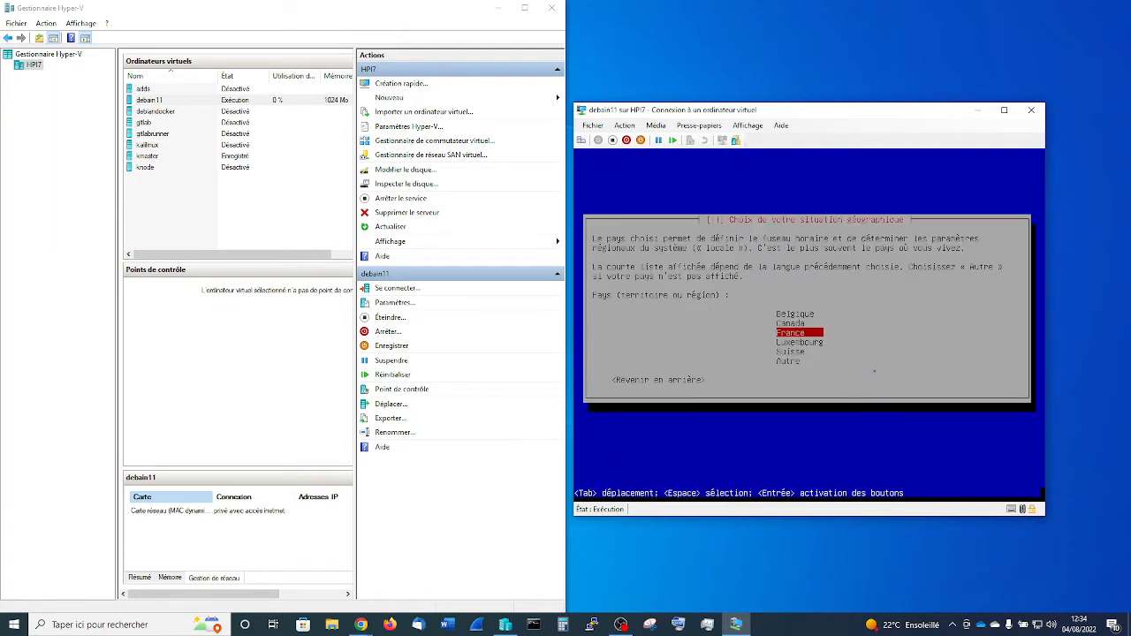
{"action": "key", "text": "Return"}
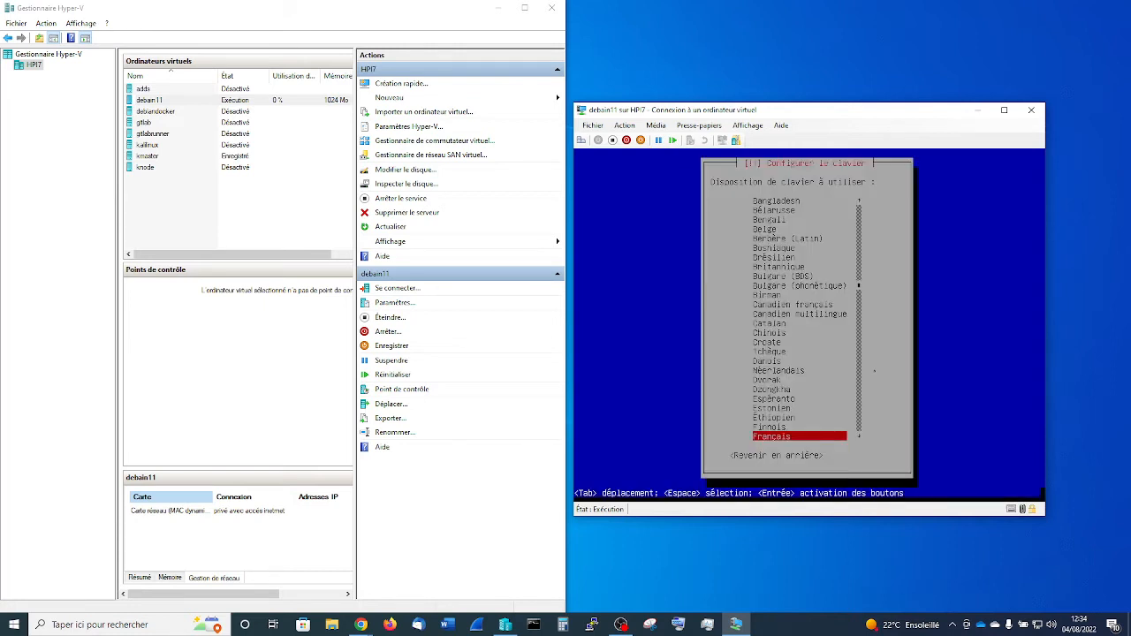
{"action": "key", "text": "Return"}
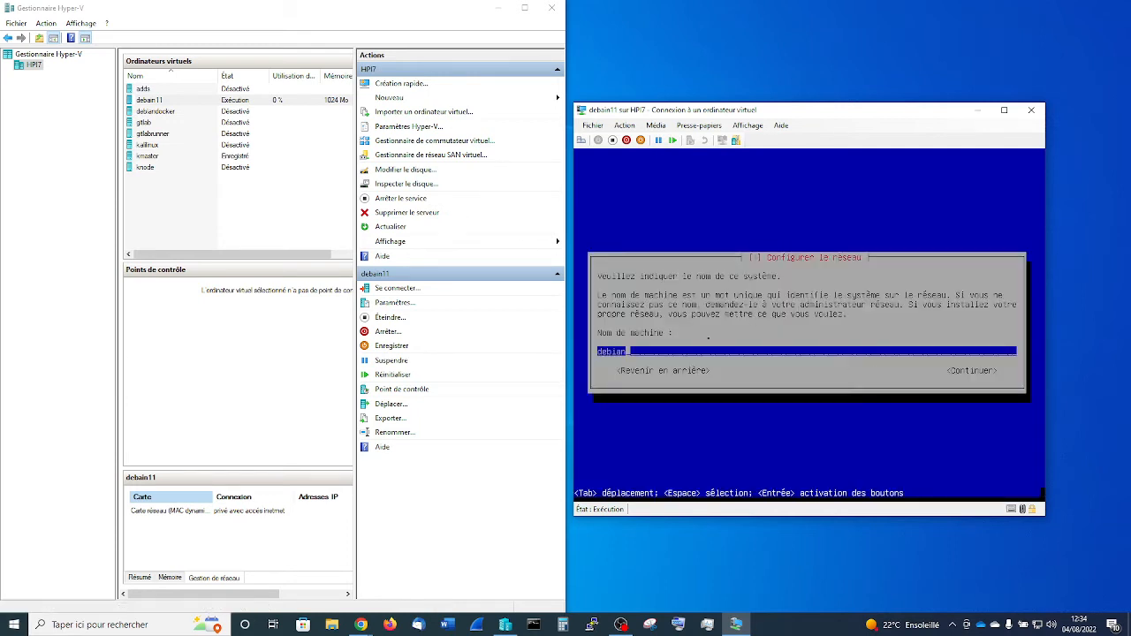
- Set the machine name to debian11 and the network domain to moniab.local
{"action": "type", "text": "11"}
{"action": "key", "text": "Return"}
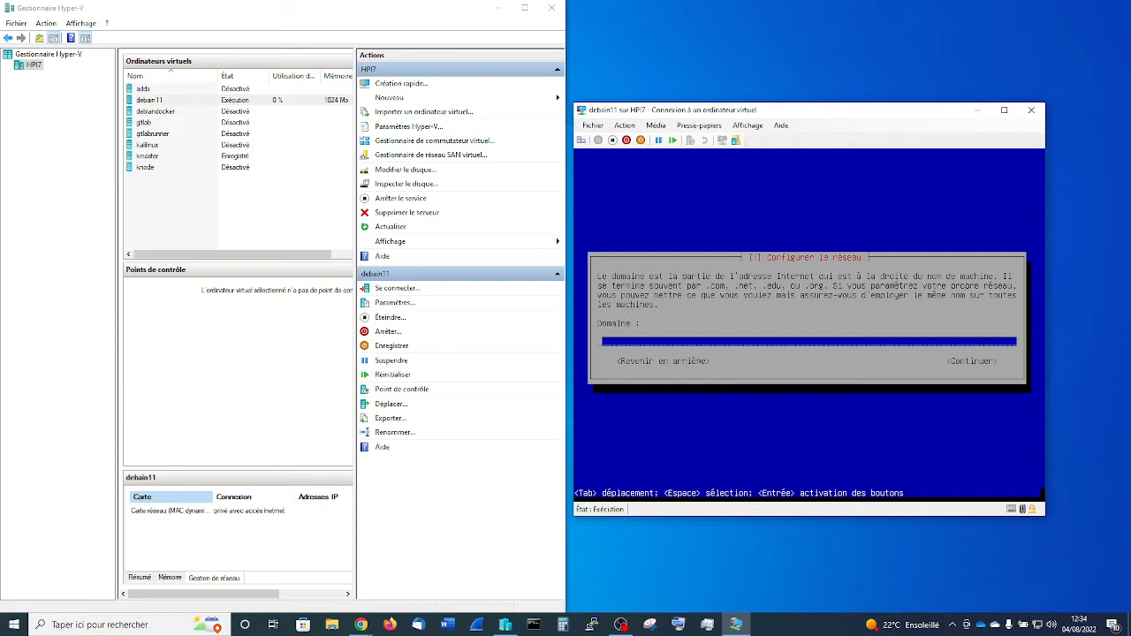
{"action": "type", "text": "MO"}
{"action": "key", "text": "BackSpace"}
{"action": "key", "text": "BackSpace"}
{"action": "type", "text": "moniab.local"}
{"action": "key", "text": "Tab"}
{"action": "key", "text": "Return"}
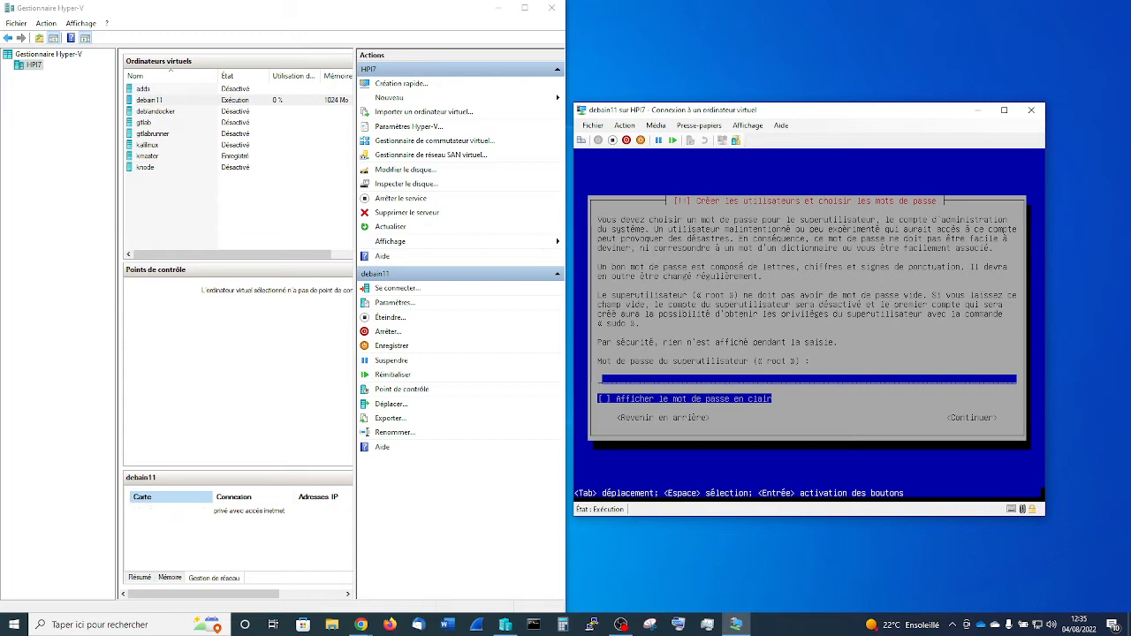
- Enter the root account's password, keep it hidden, and continue to the confirmation page
{"action": "type", "text": "******"}
{"action": "key", "text": "Tab"}
{"action": "key", "text": "space"}
{"action": "key", "text": "space"}
{"action": "key", "text": "shift+Tab"}
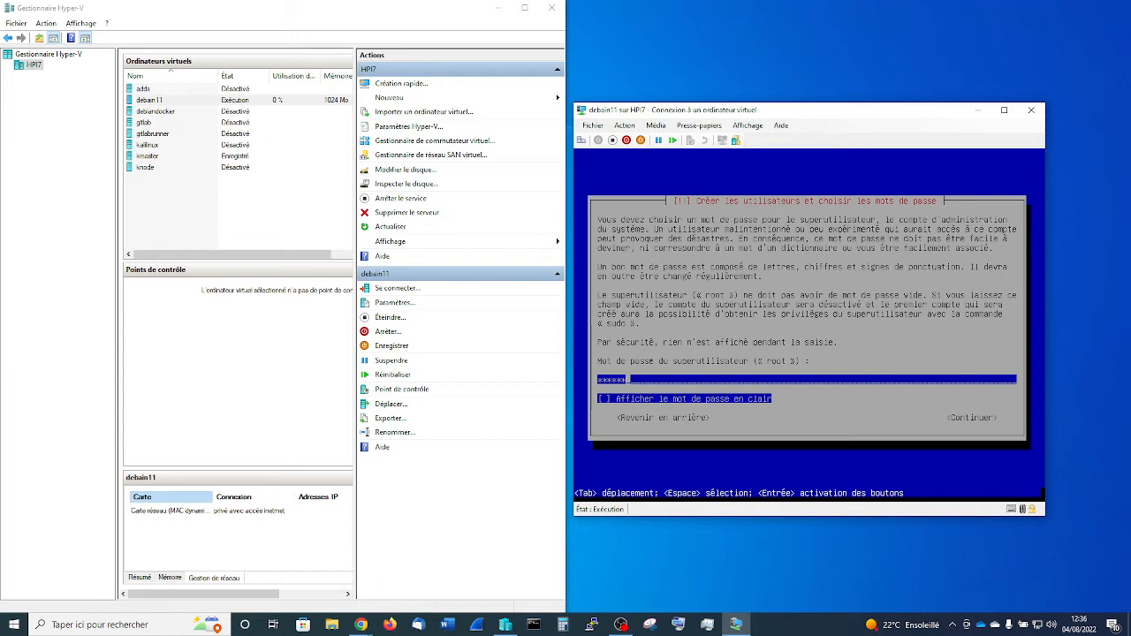
{"action": "type", "text": "********"}
{"action": "key", "text": "Tab"}
{"action": "key", "text": "Tab"}
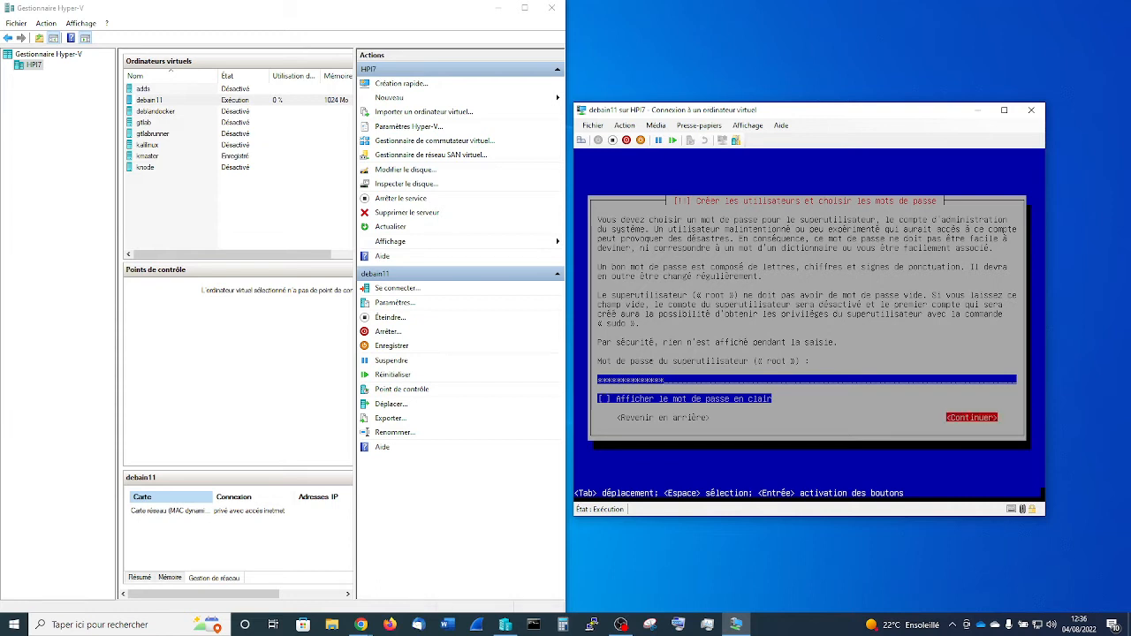
{"action": "key", "text": "Return"}
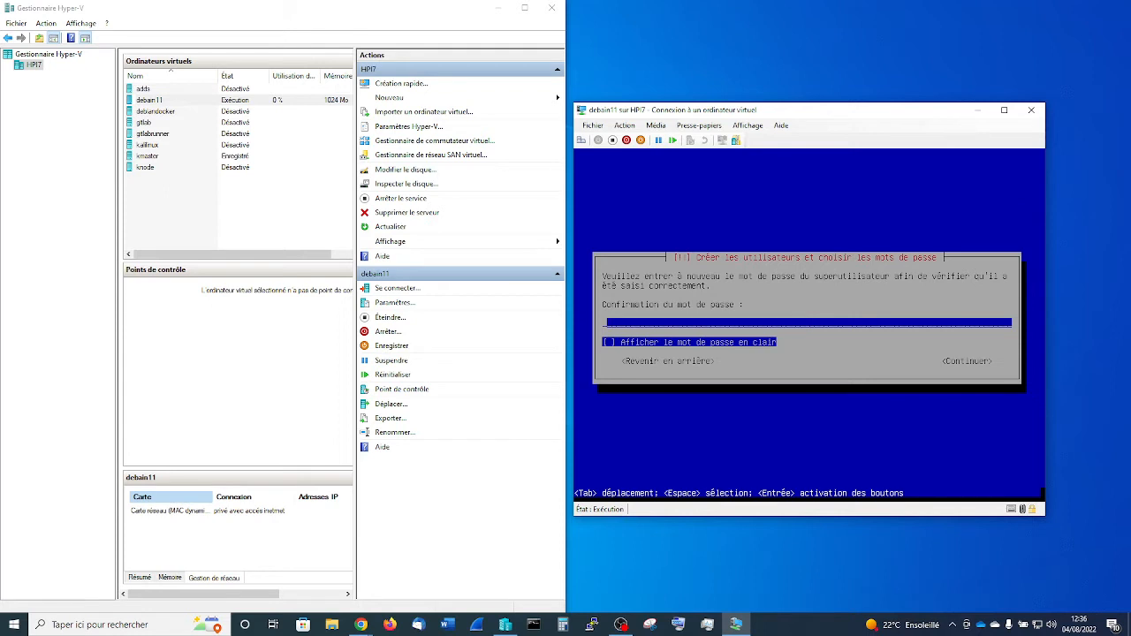
- Re-enter the root password to confirm it and continue to the user account creation
{"action": "type", "text": "**************"}
{"action": "key", "text": "Tab"}
{"action": "key", "text": "Tab"}
{"action": "key", "text": "Return"}
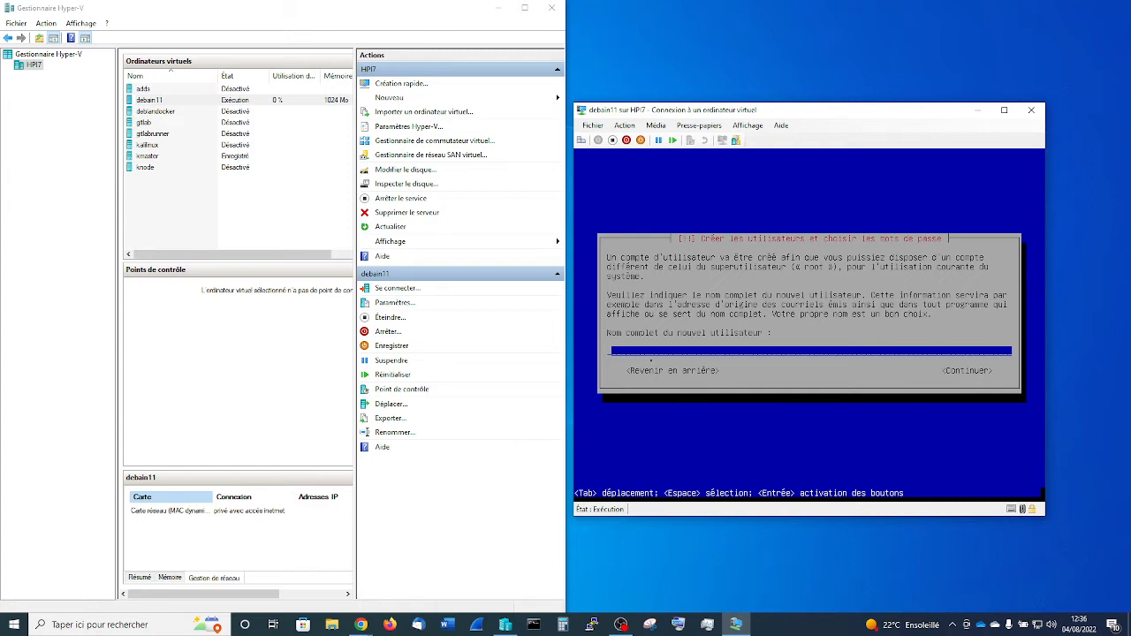
- Enter the new user's full name and accept the proposed login identifier for the account
{"action": "type", "text": "youssef"}
{"action": "key", "text": "Tab"}
{"action": "key", "text": "Return"}
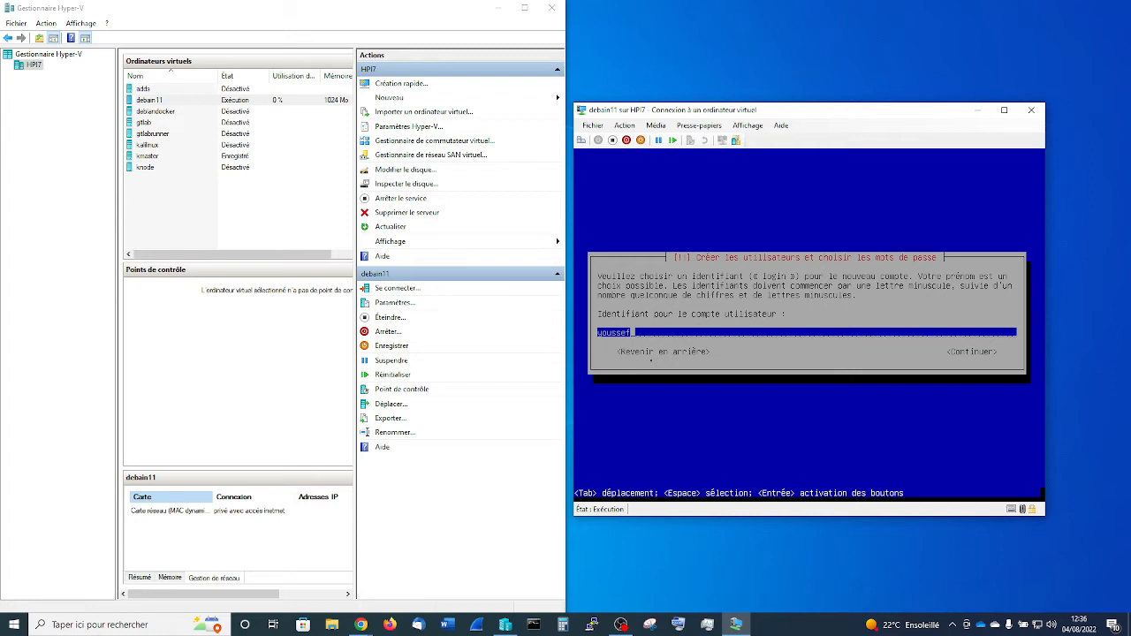
{"action": "key", "text": "Tab"}
{"action": "key", "text": "Return"}
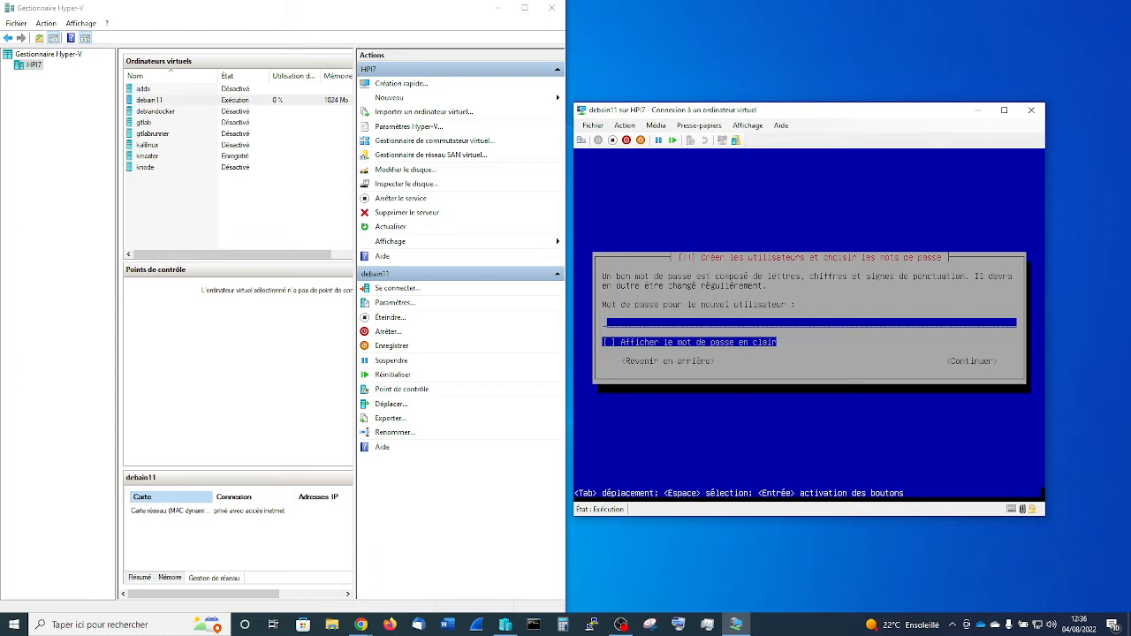
- Enter the new user's account password and continue to its confirmation page
{"action": "type", "text": "*************"}
{"action": "key", "text": "Tab"}
{"action": "key", "text": "Tab"}
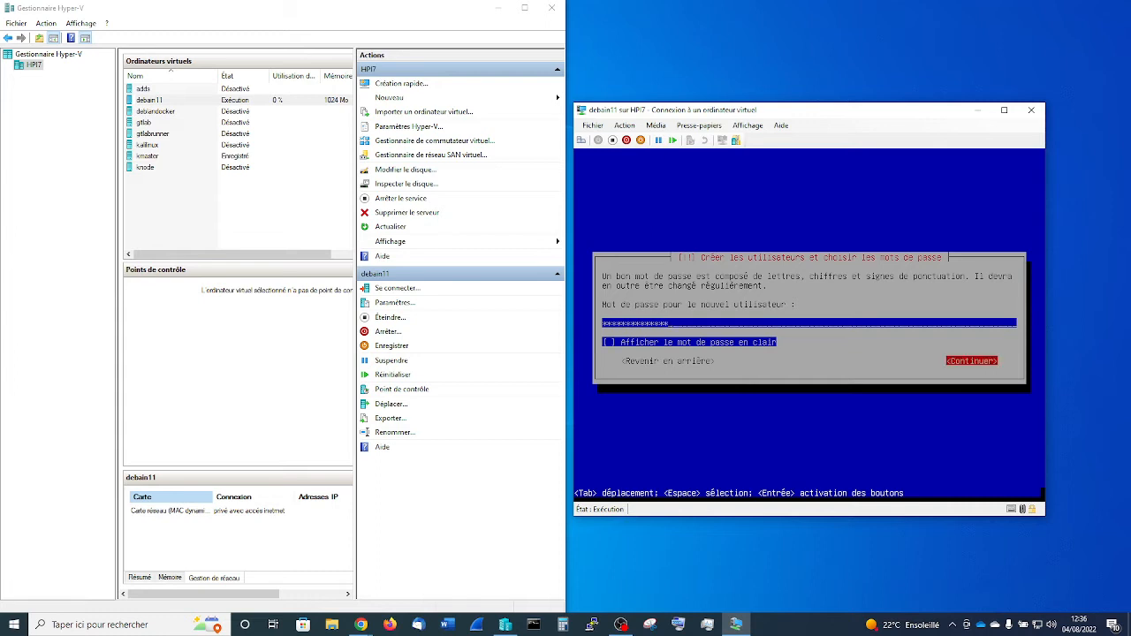
{"action": "key", "text": "Return"}
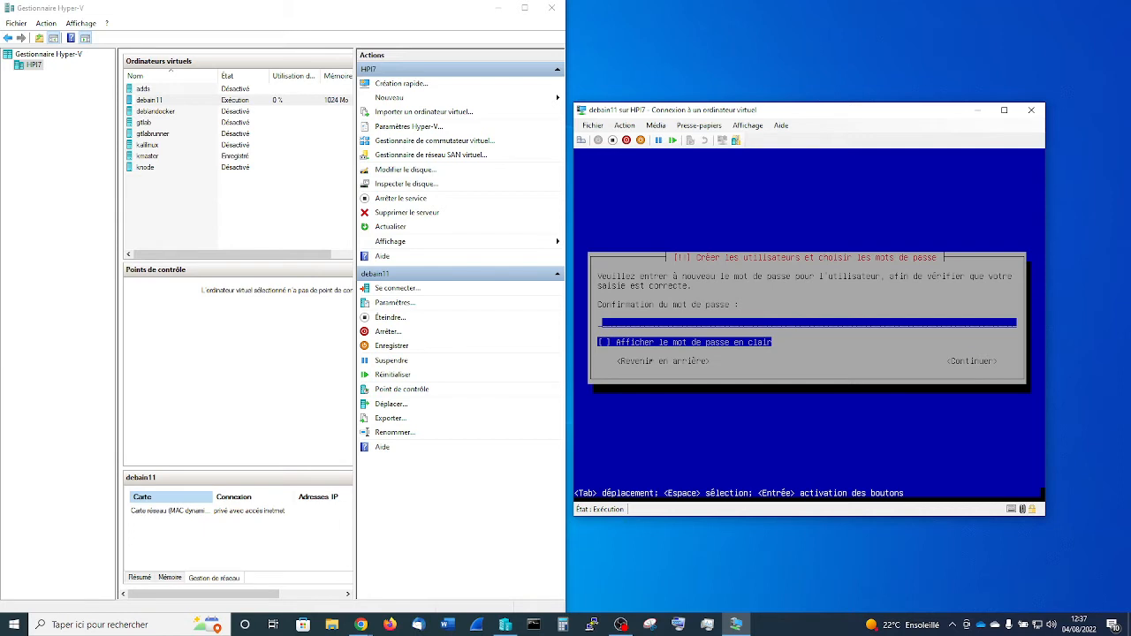
- Re-enter the new user's password to confirm it and continue the installation to disk partitioning
{"action": "type", "text": "*************"}
{"action": "key", "text": "Tab"}
{"action": "key", "text": "Tab"}
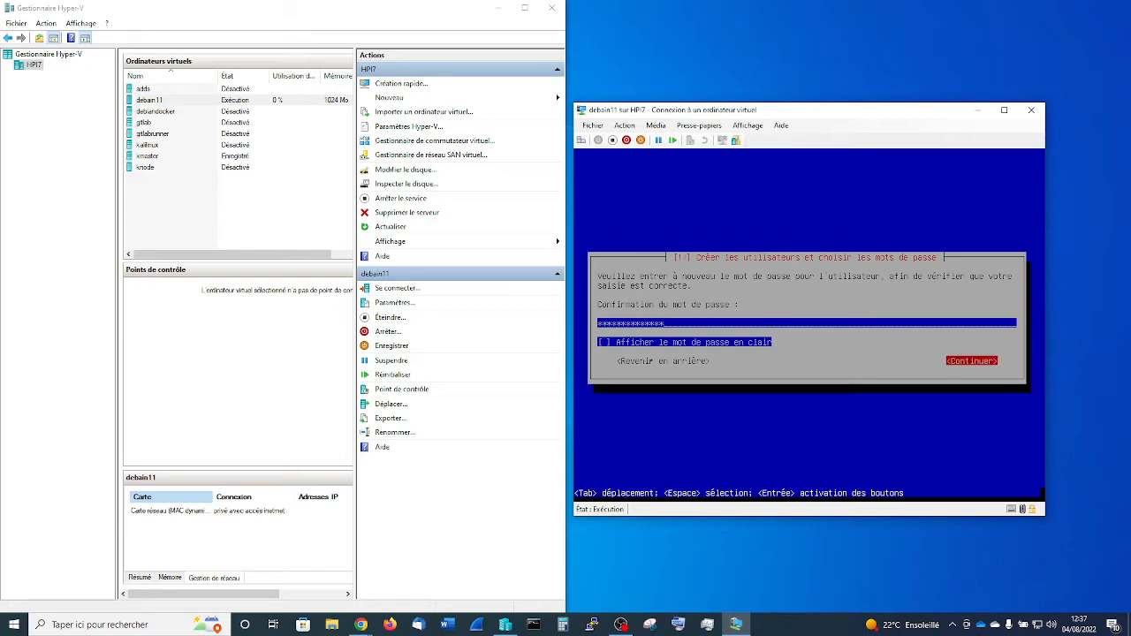
{"action": "key", "text": "Return"}
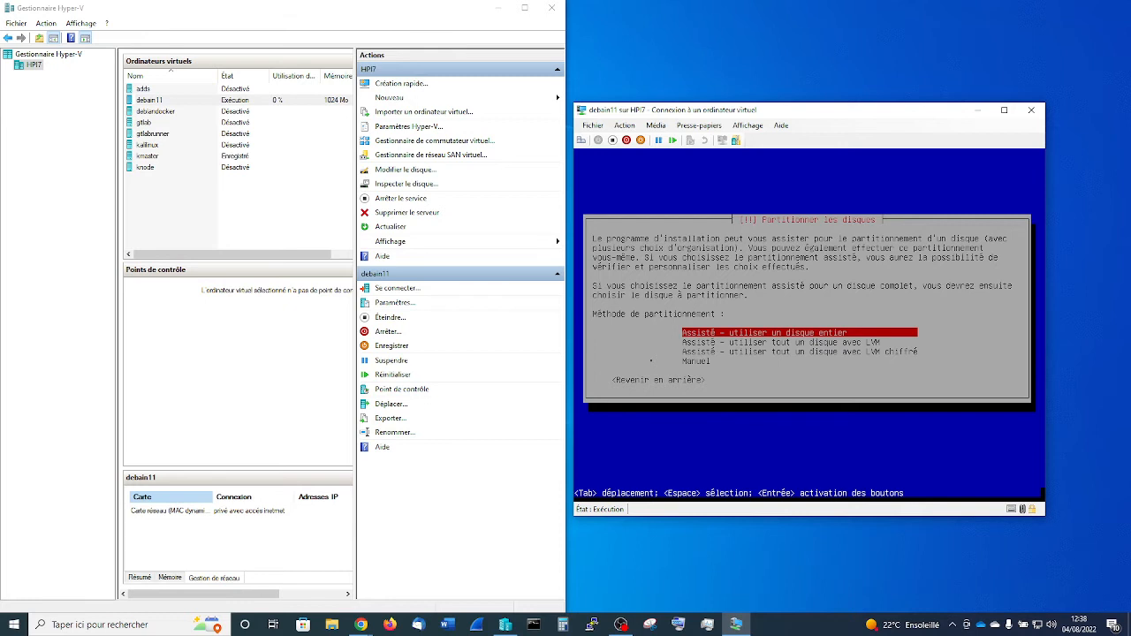
- Choose guided partitioning of the entire disk with LVM and select the SCSI3 (0,0,0) (sda) virtual disk
{"action": "key", "text": "Down"}
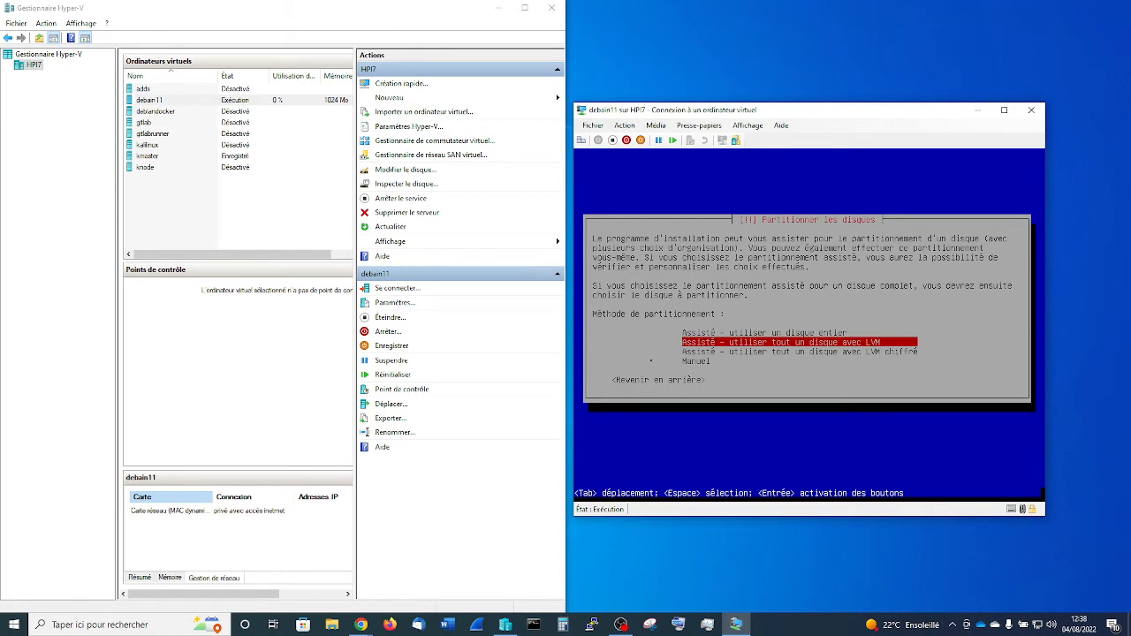
{"action": "key", "text": "Down"}
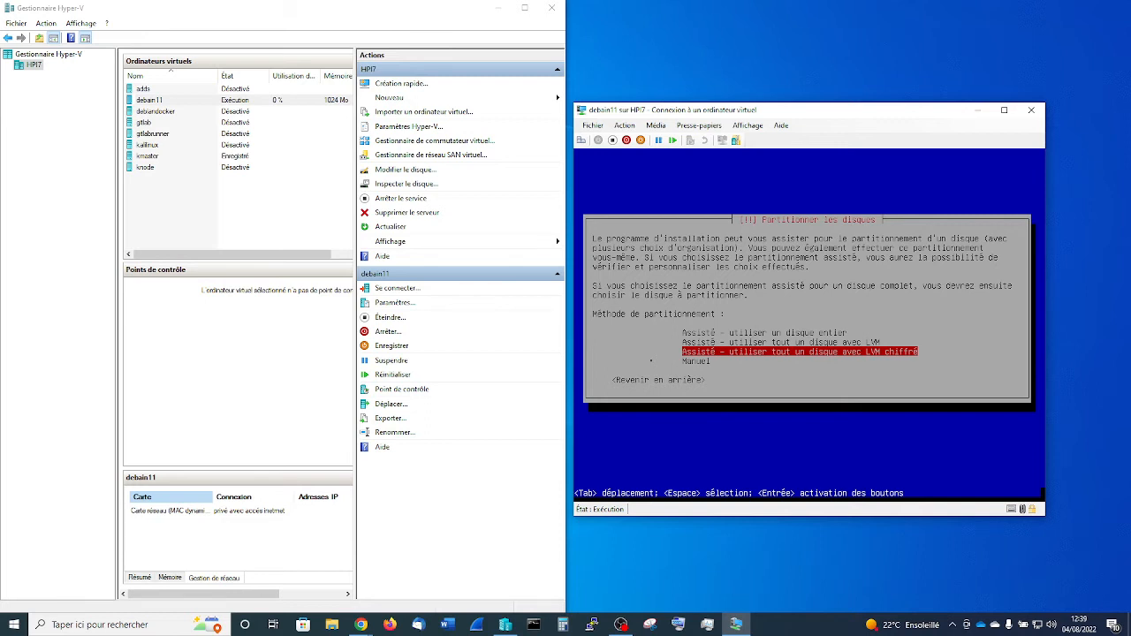
{"action": "key", "text": "Up"}
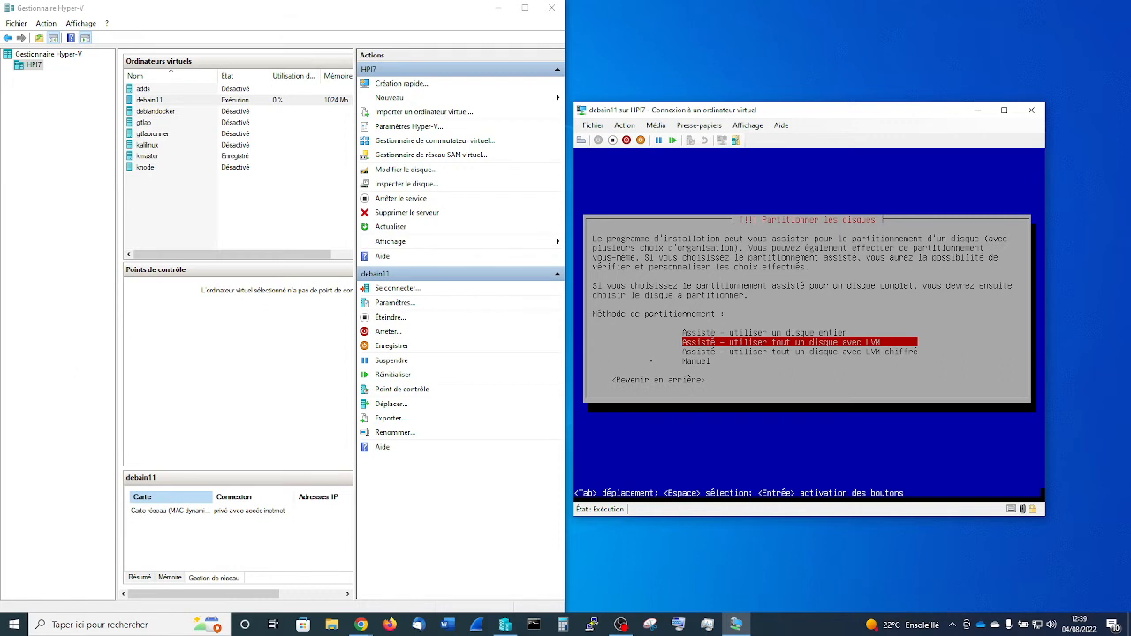
{"action": "key", "text": "Return"}
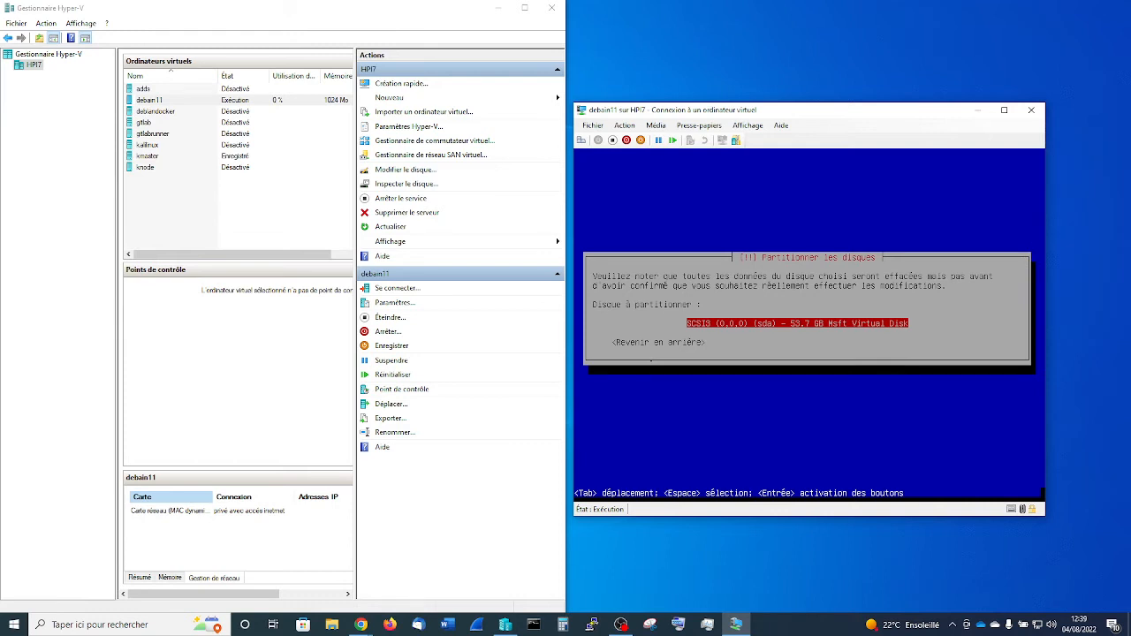
{"action": "key", "text": "Return"}
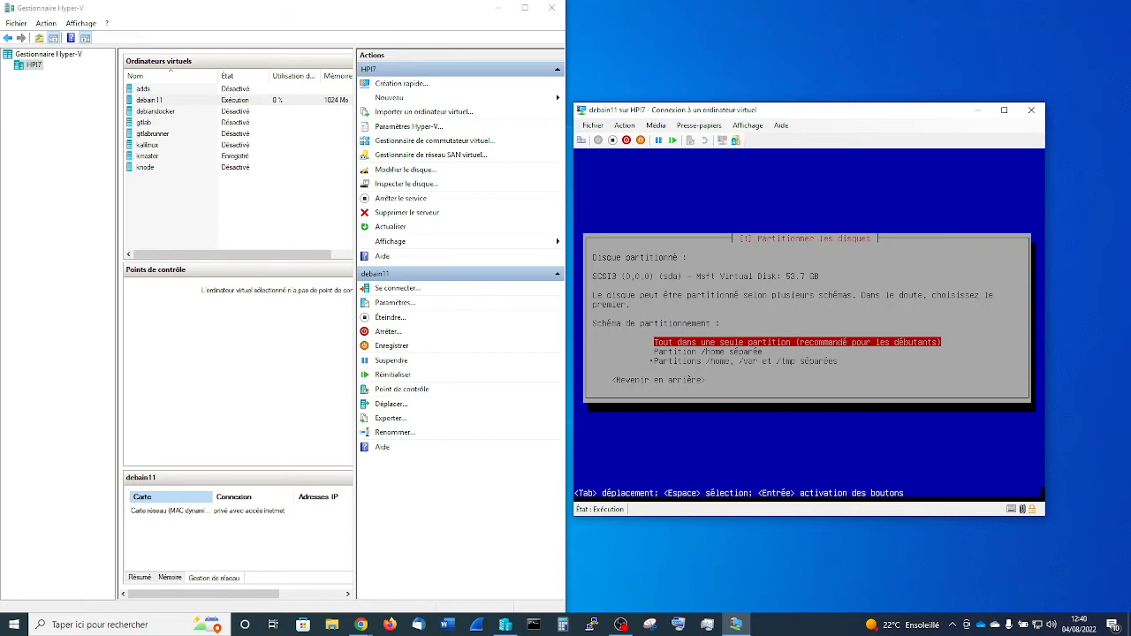
- Choose the scheme with separate /home, /var and /tmp partitions and agree to write the changes and configure LVM
{"action": "key", "text": "Down"}
{"action": "key", "text": "Down"}
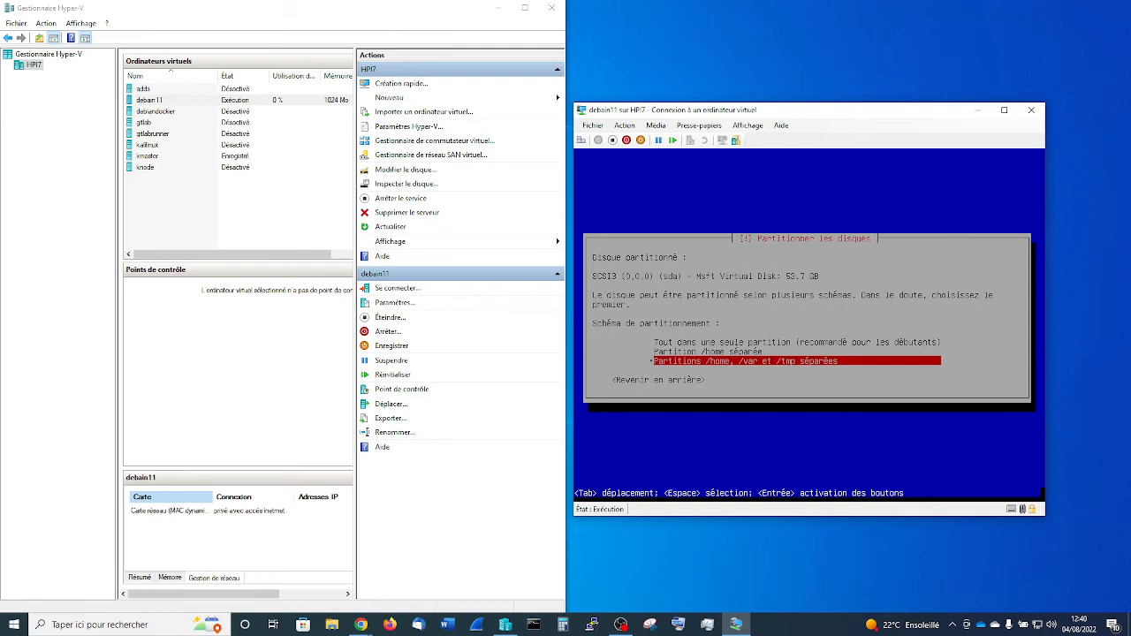
{"action": "key", "text": "Return"}
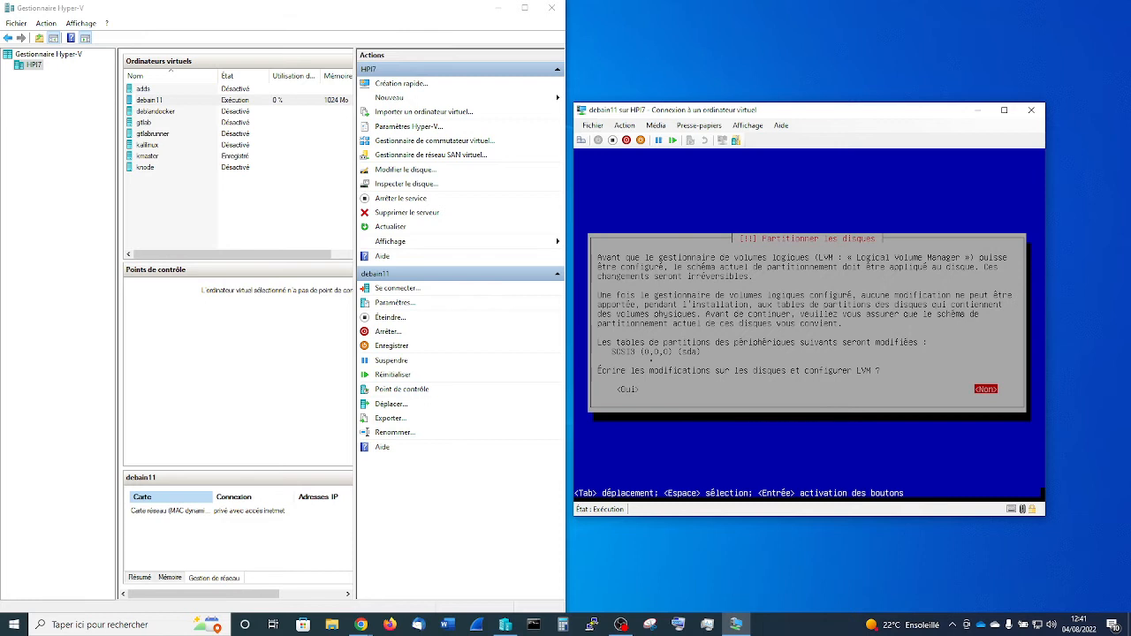
{"action": "key", "text": "Tab"}
{"action": "key", "text": "Return"}
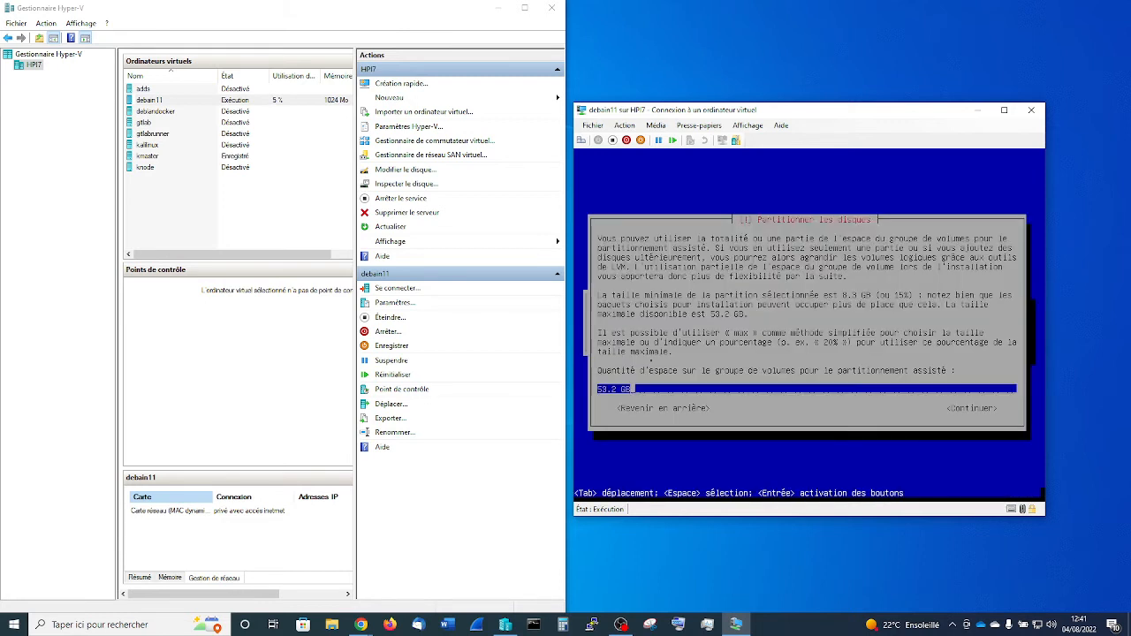
- Use 53.2 GB of the volume group for guided partitioning and apply the partition changes to the disk
{"action": "key", "text": "Tab"}
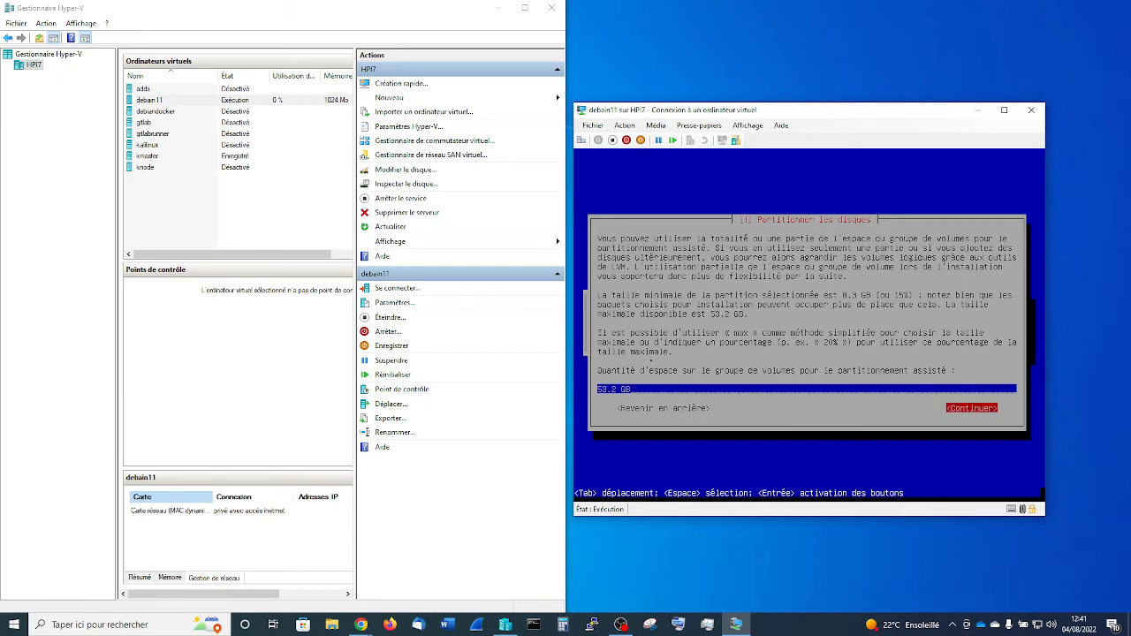
{"action": "key", "text": "Return"}
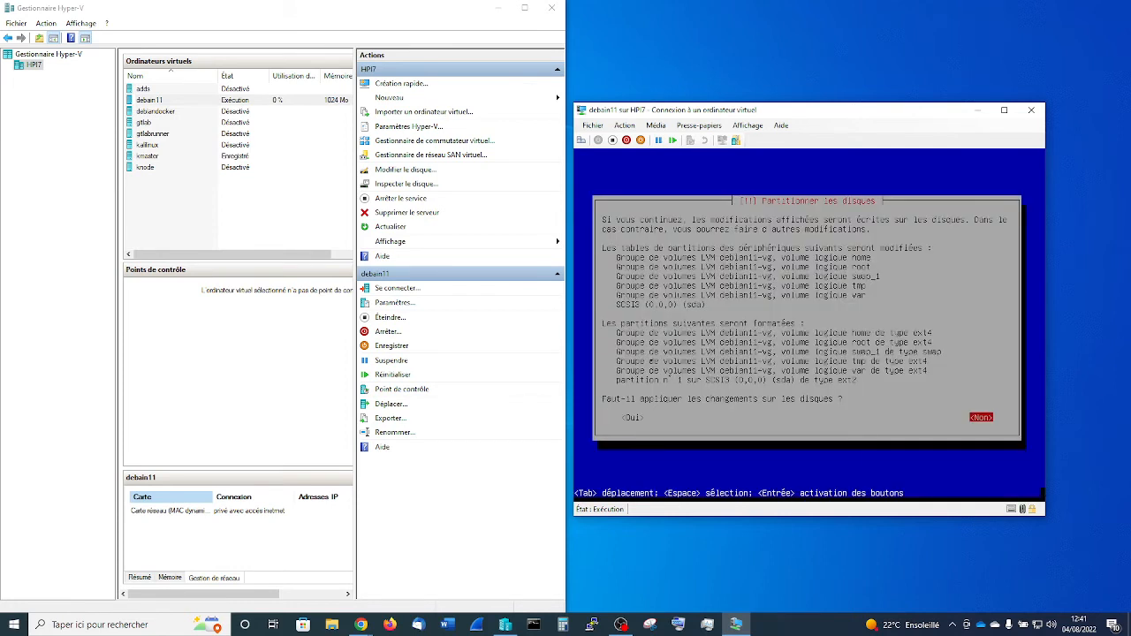
{"action": "key", "text": "Left"}
{"action": "key", "text": "Return"}
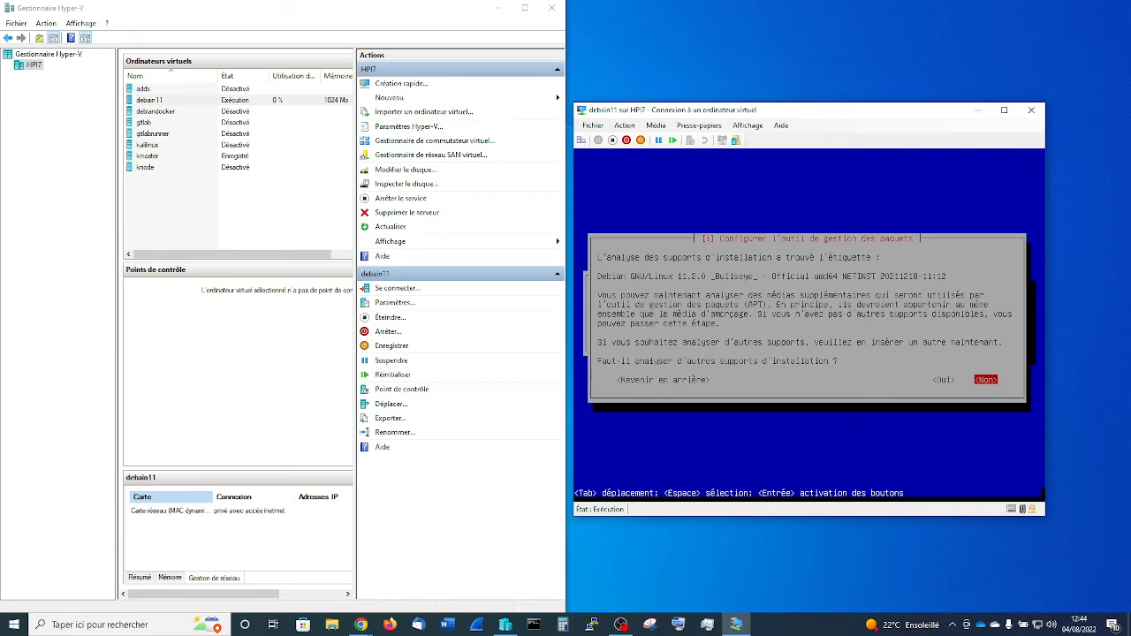
- Scan for other installation media once and decline any further scan
{"action": "key", "text": "Left"}
{"action": "key", "text": "Return"}
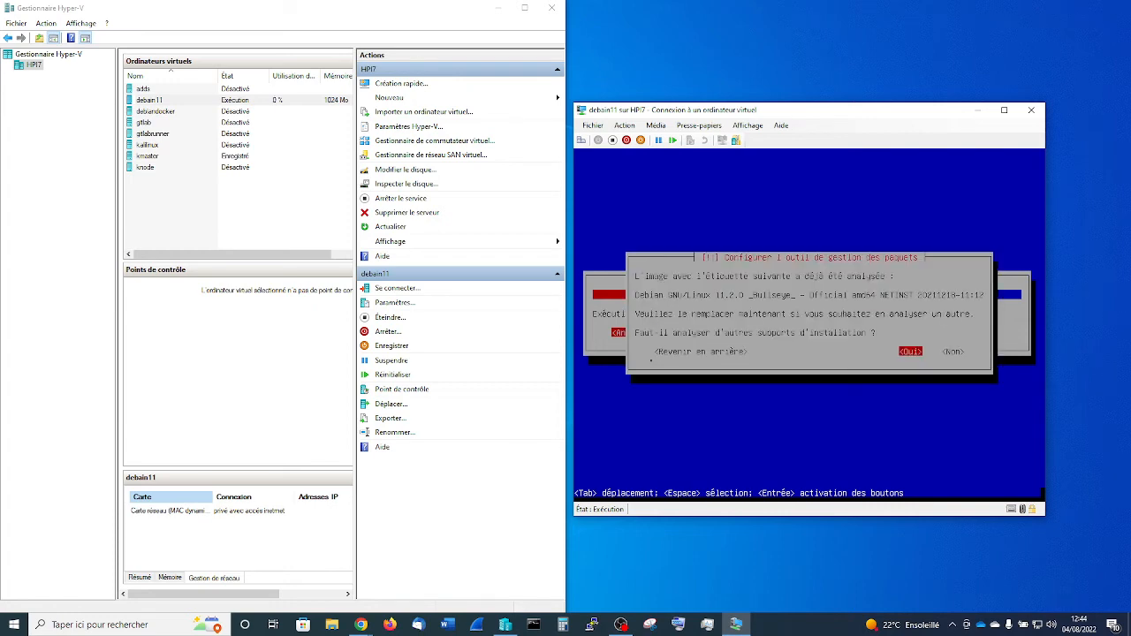
{"action": "key", "text": "Right"}
{"action": "key", "text": "Return"}
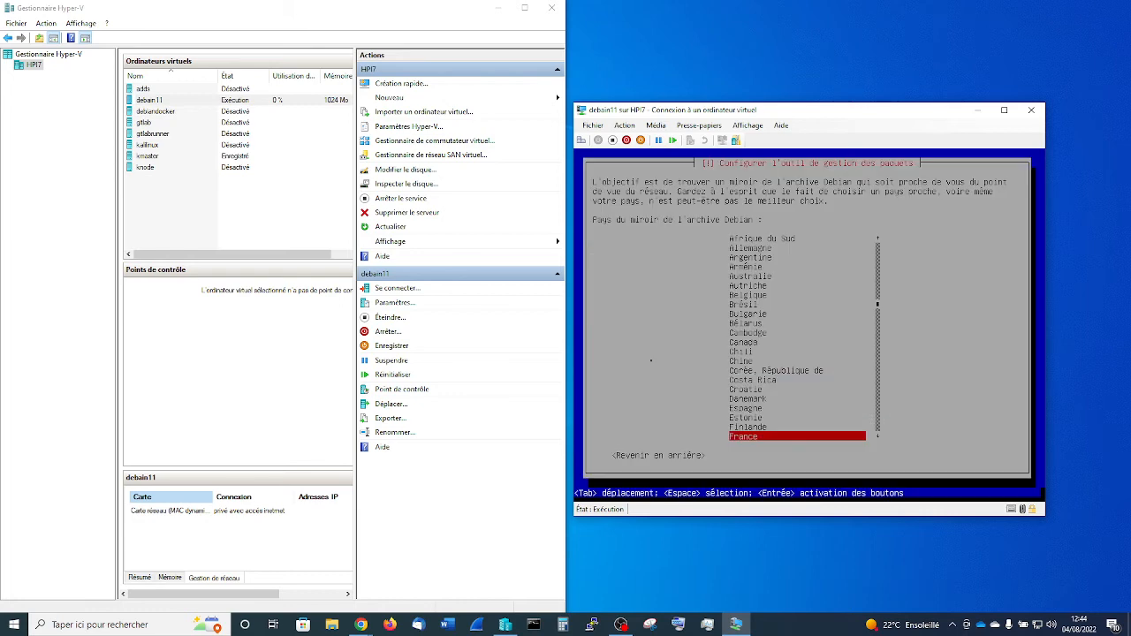
- Select France as the Debian mirror country, accept the proposed archive mirror and leave the HTTP proxy empty
{"action": "key", "text": "Return"}
{"action": "key", "text": "Return"}
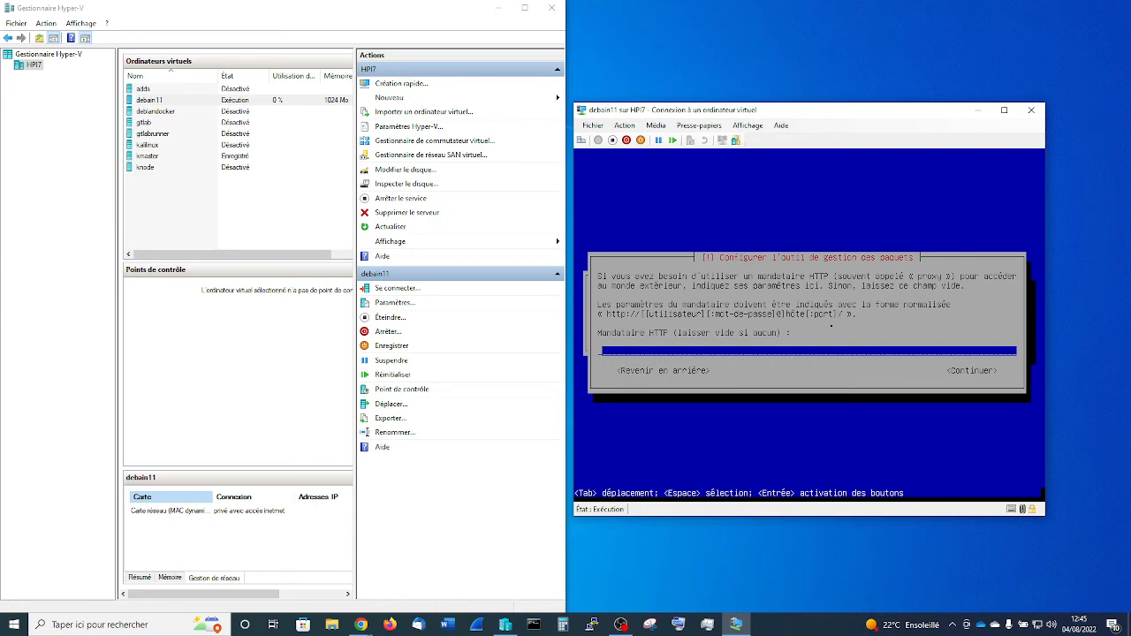
{"action": "key", "text": "Tab"}
{"action": "key", "text": "Return"}
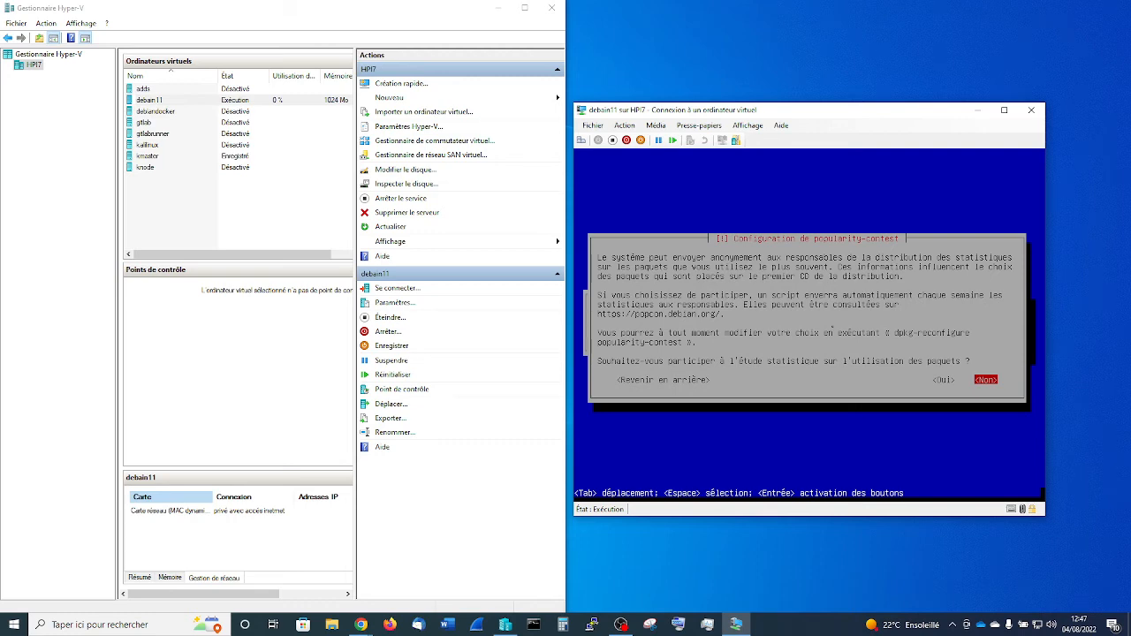
- Decline the package usage survey and install the SSH server and standard system utilities without a desktop environment
{"action": "key", "text": "Return"}
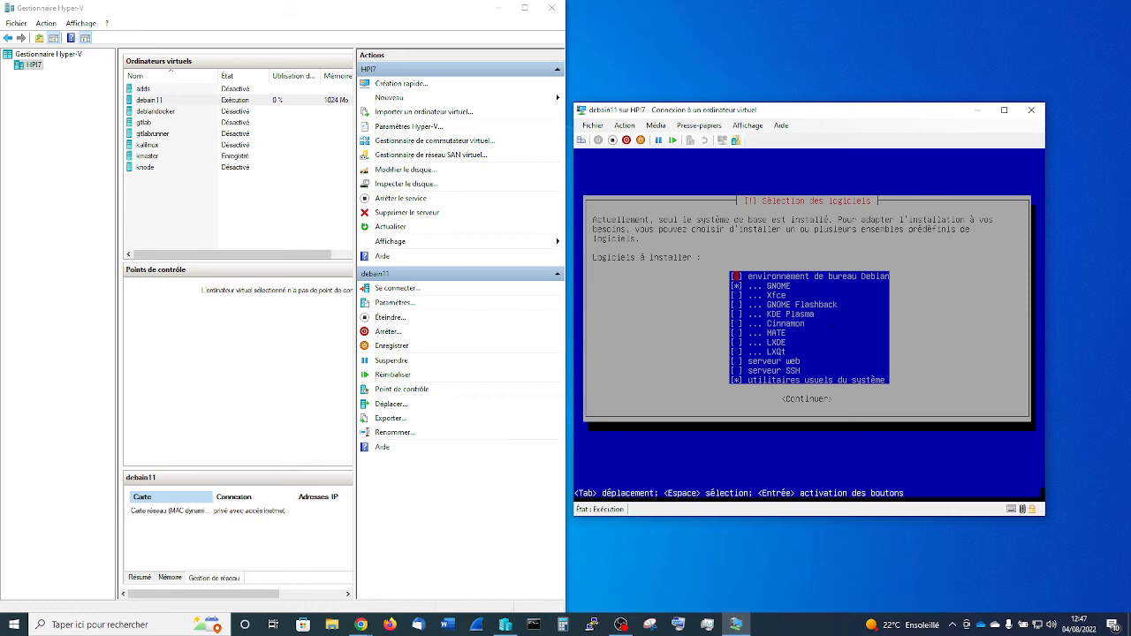
{"action": "key", "text": "Down"}
{"action": "key", "text": "Down"}
{"action": "key", "text": "Down"}
{"action": "key", "text": "Down"}
{"action": "key", "text": "Down"}
{"action": "key", "text": "Down"}
{"action": "key", "text": "Down"}
{"action": "key", "text": "Down"}
{"action": "key", "text": "Down"}
{"action": "key", "text": "Down"}
{"action": "key", "text": "Tab"}
{"action": "key", "text": "Return"}
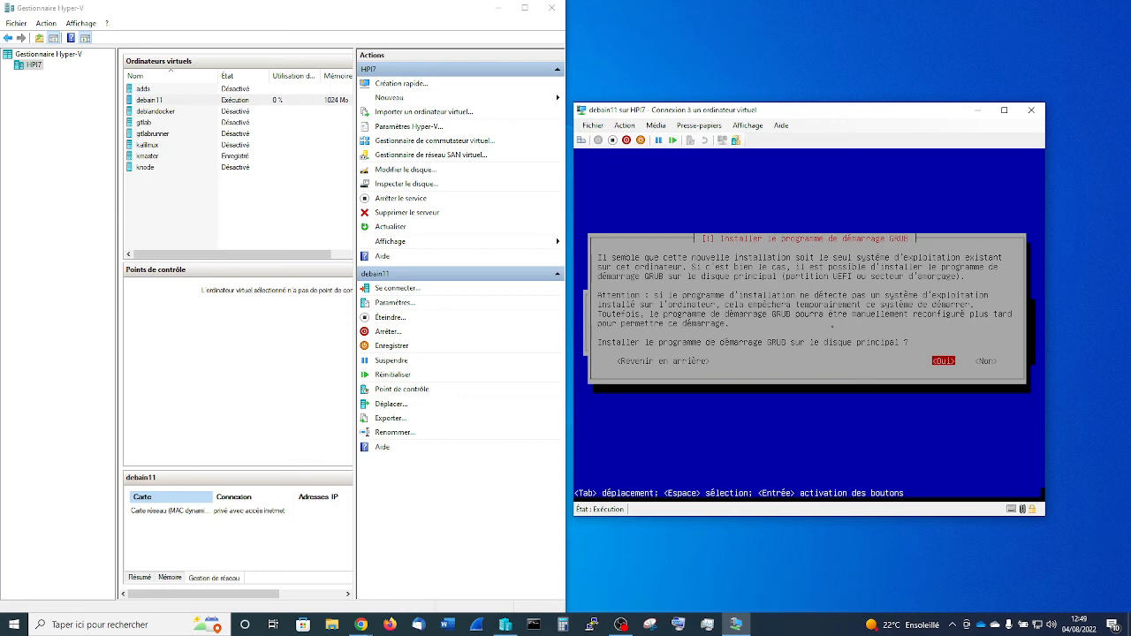
- Install the GRUB boot loader on /dev/sda and finish the installation by restarting into the new system
{"action": "key", "text": "Return"}
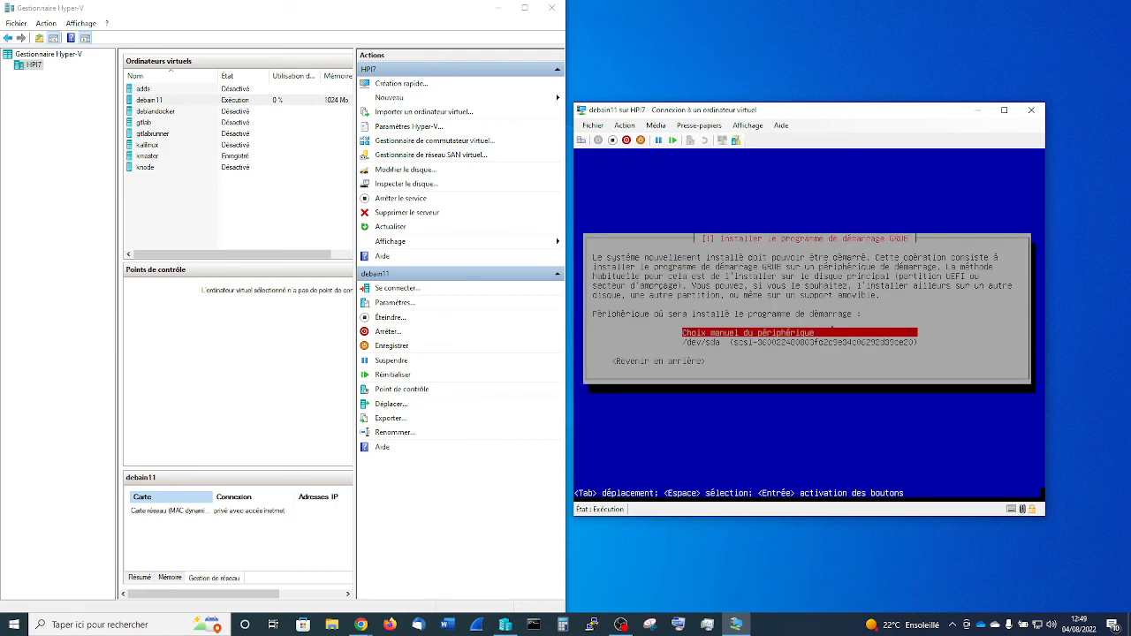
{"action": "key", "text": "Down"}
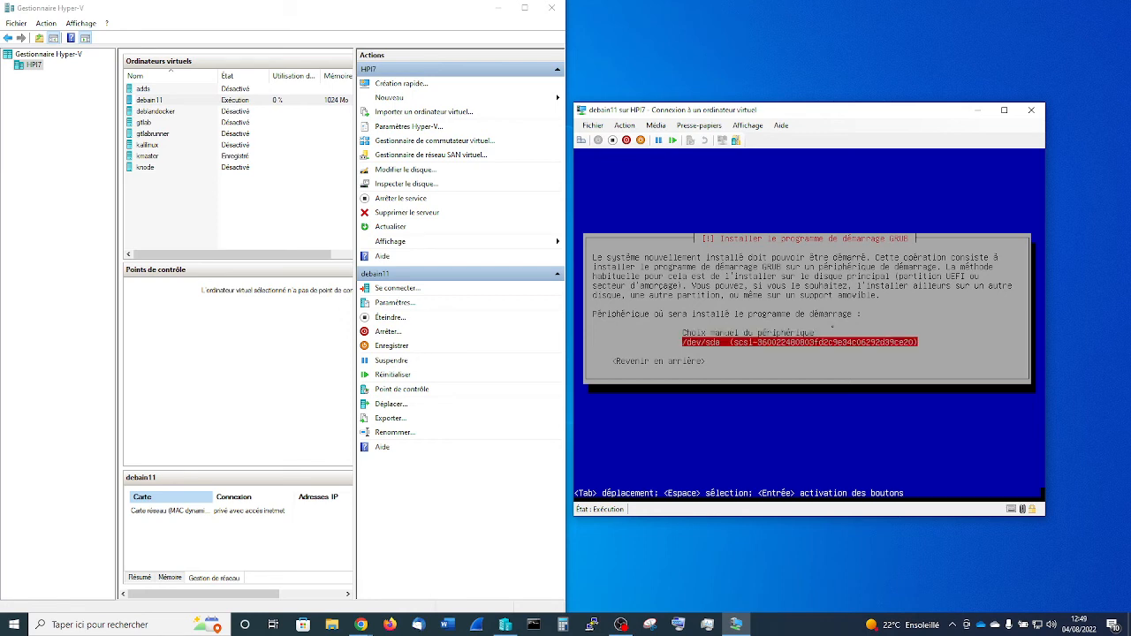
{"action": "key", "text": "Return"}
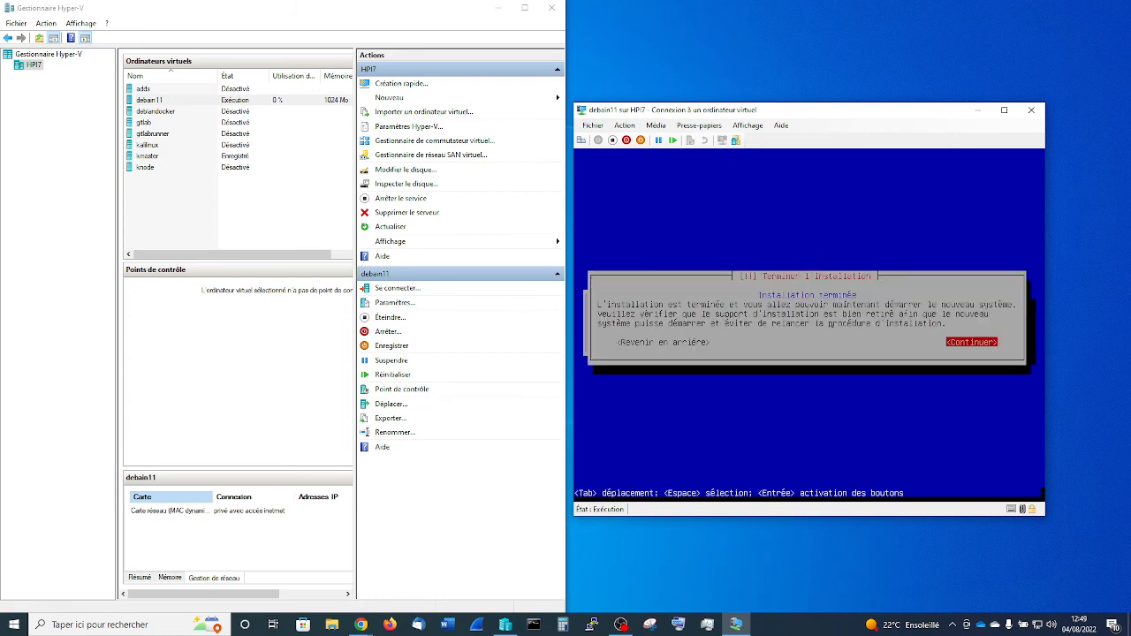
{"action": "key", "text": "Return"}
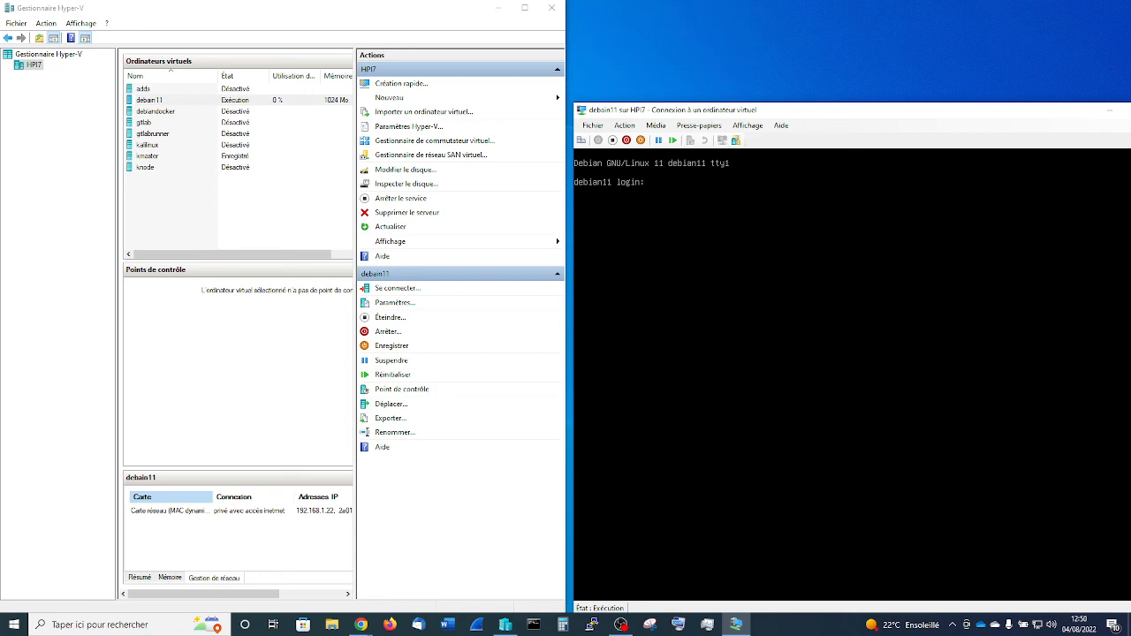
- Log in to the Debian console with the user account's login name and password
{"action": "key", "text": "Return"}
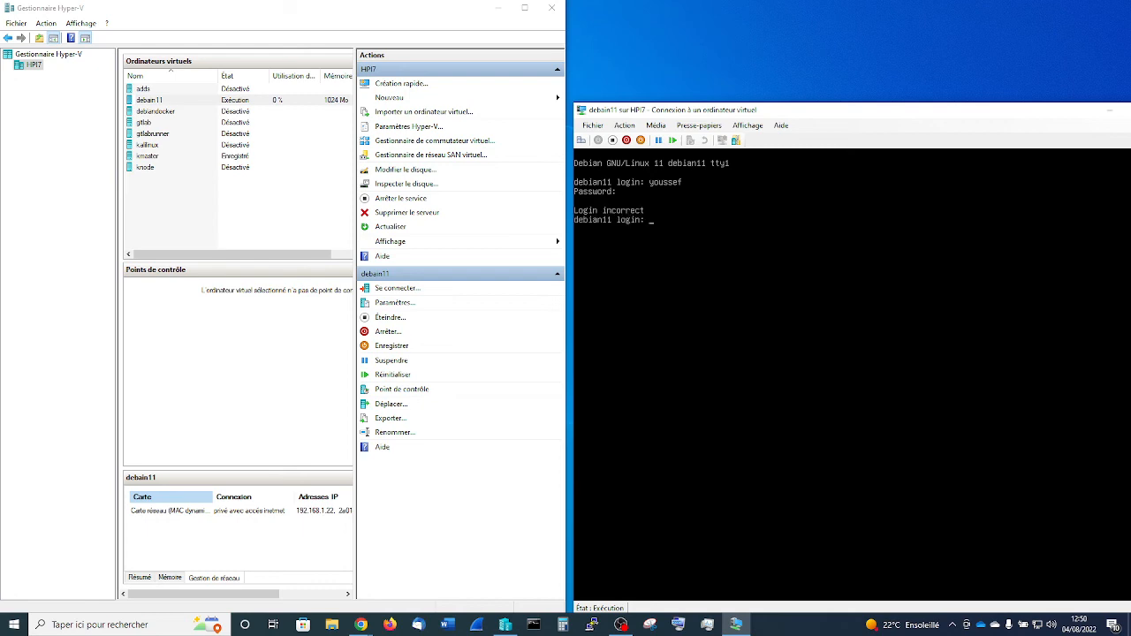
{"action": "key", "text": "Left"}
{"action": "key", "text": "Return"}
{"action": "key", "text": "Return"}
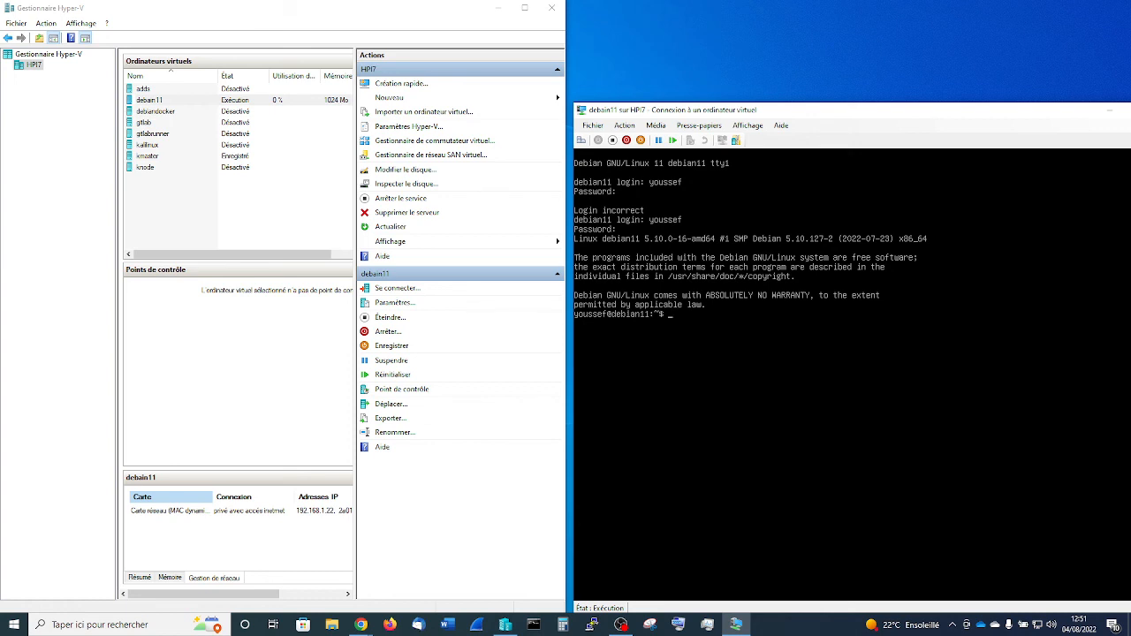
- Switch to root with su root and the root password, and change to root's home directory with cd
{"action": "type", "text": "su root"}
{"action": "key", "text": "Return"}
{"action": "key", "text": "Return"}
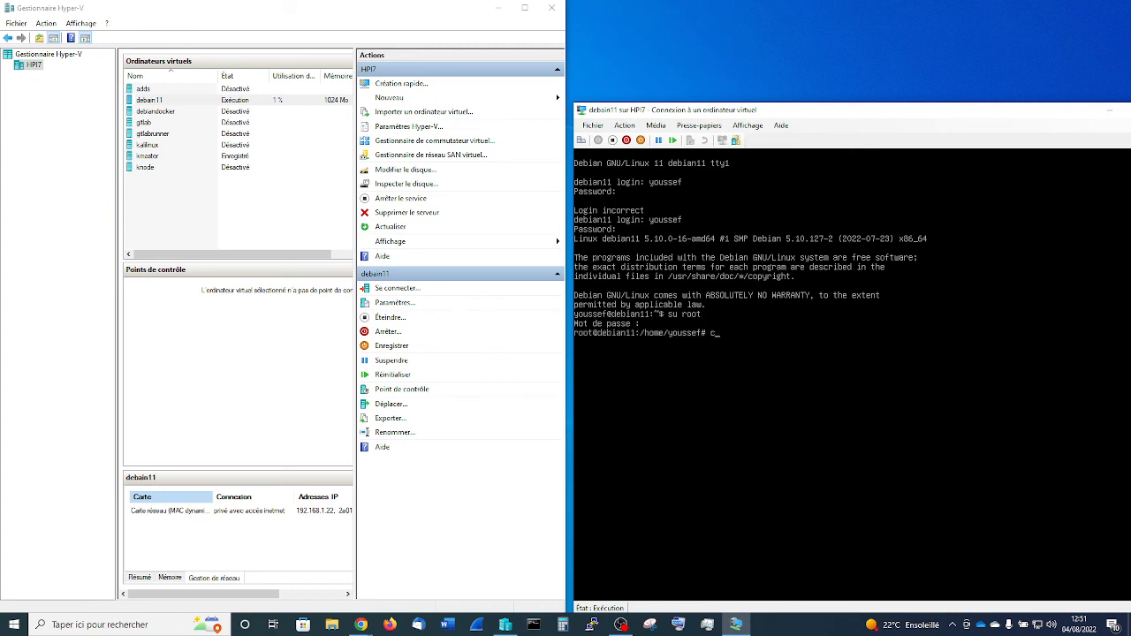
{"action": "key", "text": "Return"}
- Refresh the package lists with apt update
{"action": "type", "text": "apt update"}
{"action": "key", "text": "Return"}
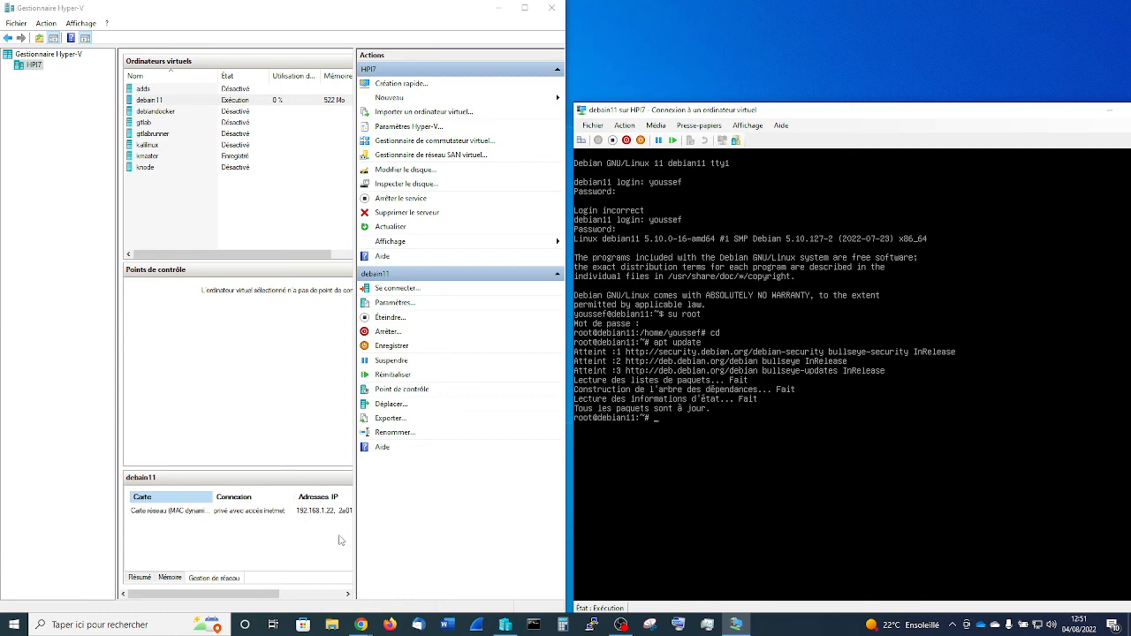
- Switch to PuTTY, connect over SSH to 192.168.1.22 on port 22 and accept the server's host key
{"action": "left_click", "coordinate": [591, 625]}
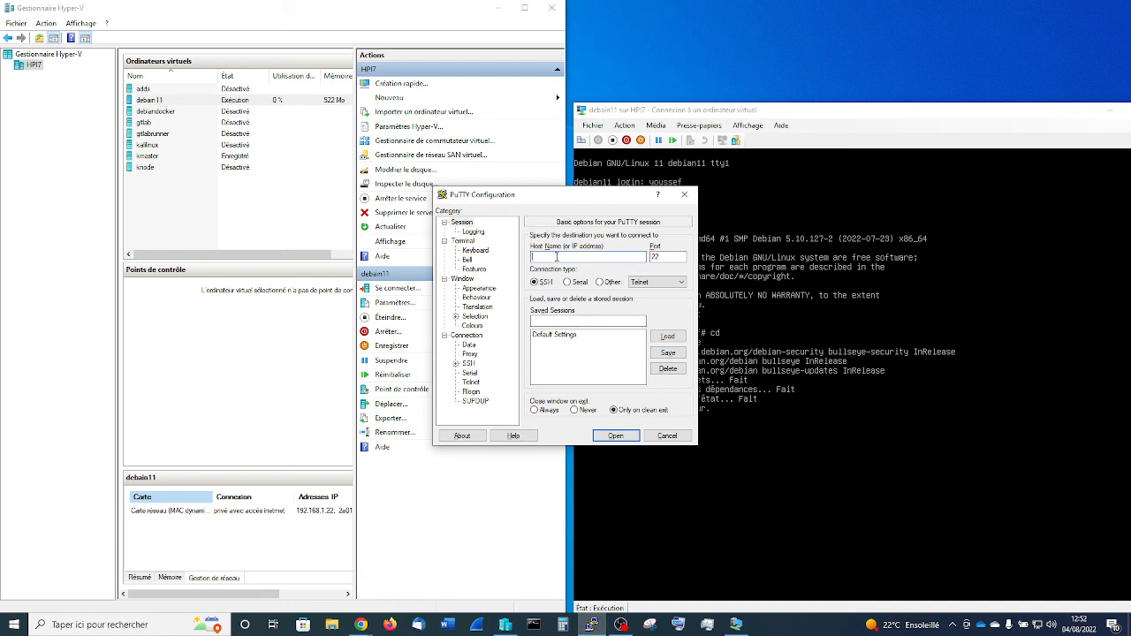
{"action": "type", "text": "92.168.1.22"}
{"action": "key", "text": "Return"}
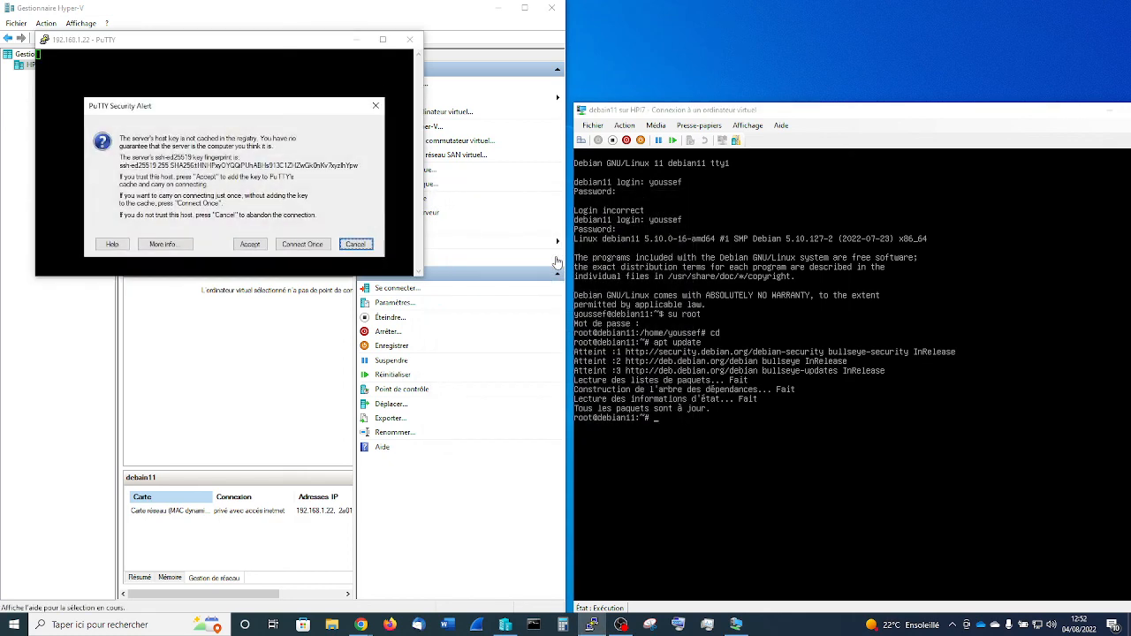
{"action": "left_click", "coordinate": [250, 243]}
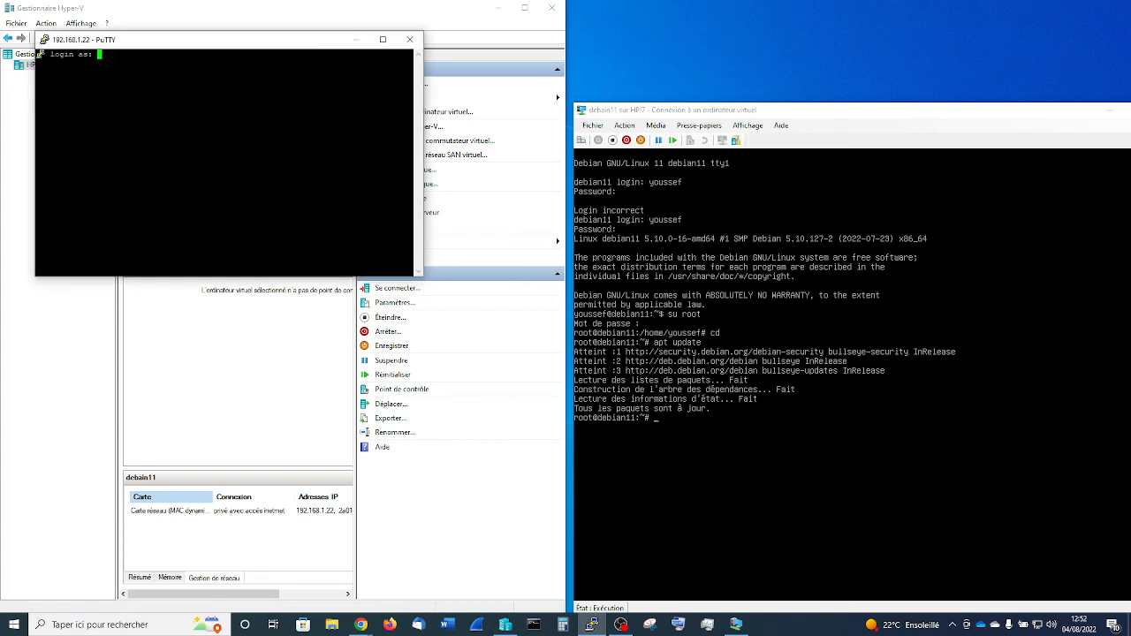
- Log in to the SSH session with the user account's login name and password
{"action": "type", "text": "youssef"}
{"action": "key", "text": "Return"}
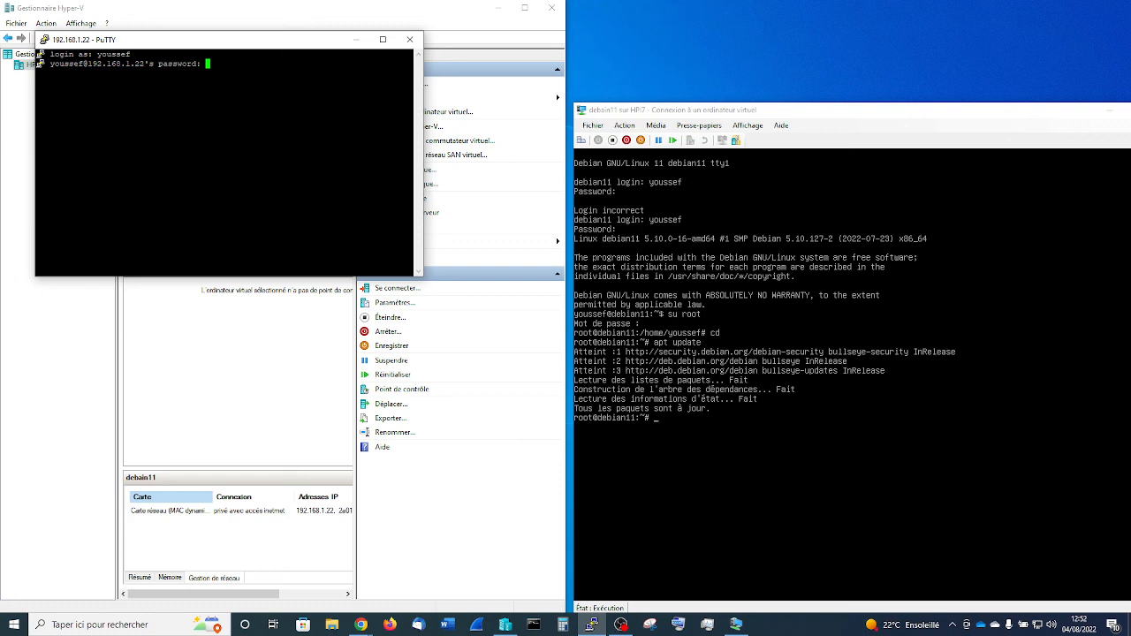
{"action": "key", "text": "Return"}
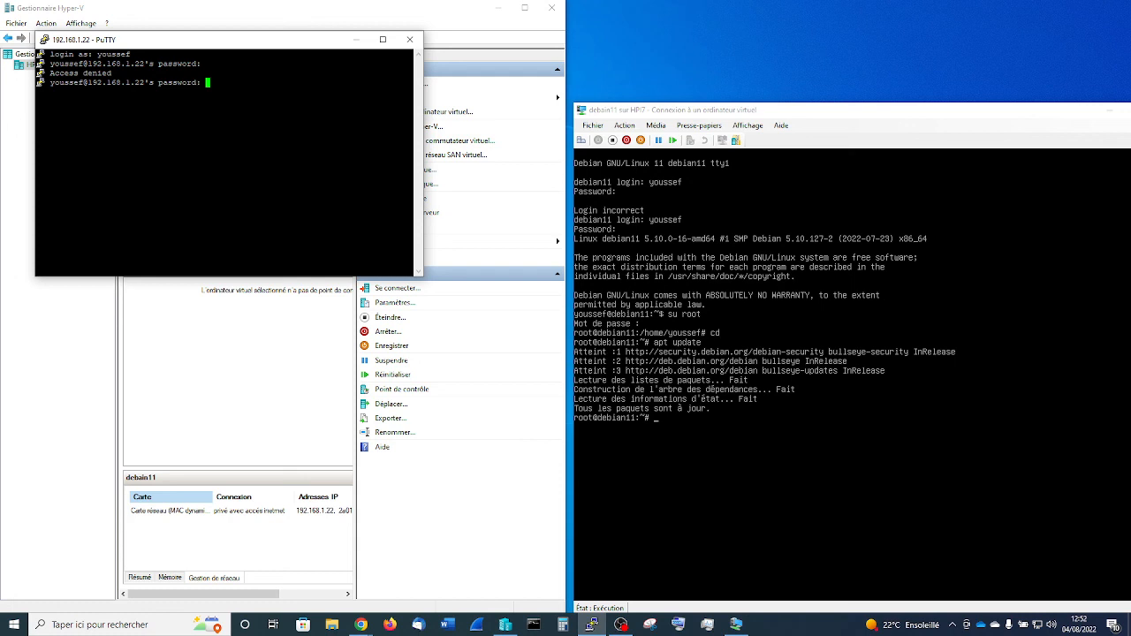
{"action": "key", "text": "Return"}
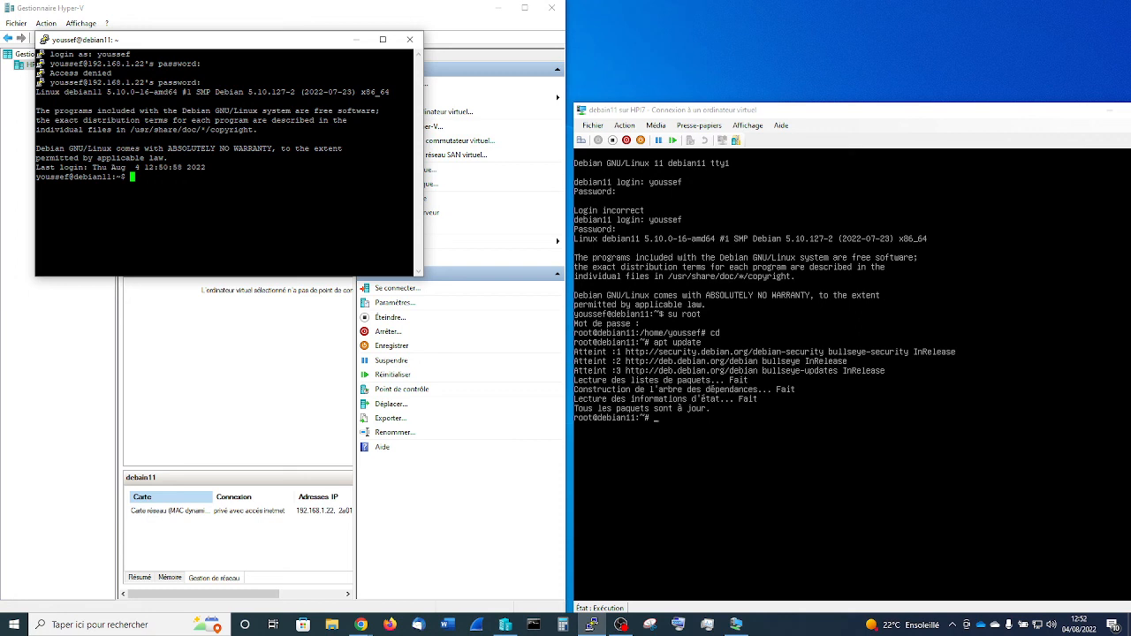
- In the SSH session, become root with su root and the root password, and go to root's home directory with cd
{"action": "type", "text": "su root"}
{"action": "key", "text": "Return"}
{"action": "key", "text": "Return"}
{"action": "type", "text": "cd"}
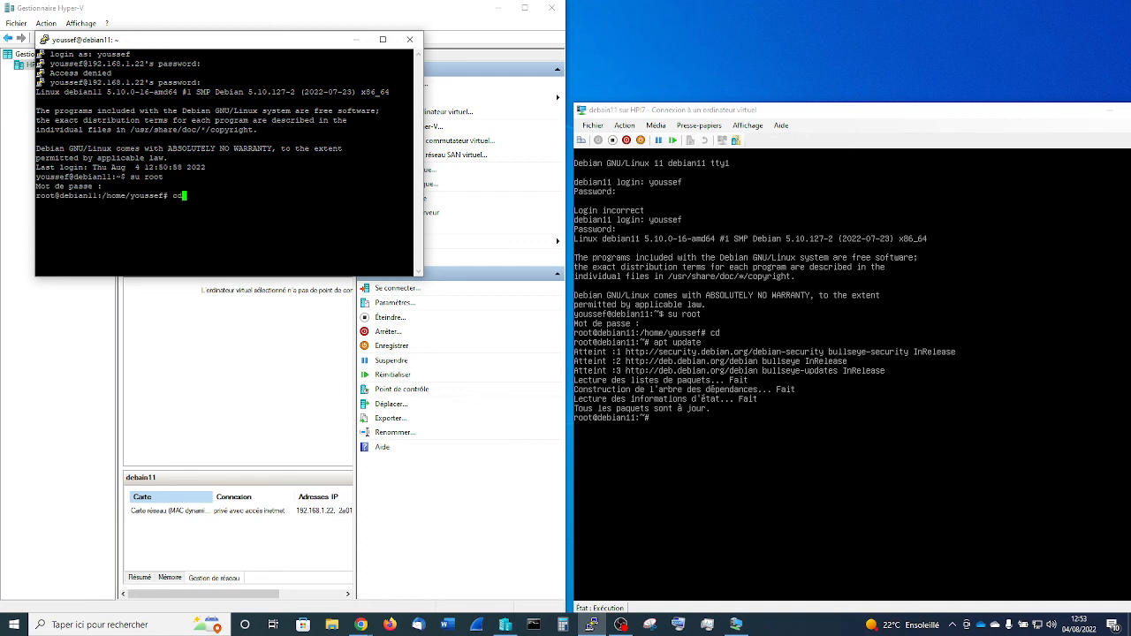
{"action": "key", "text": "Return"}
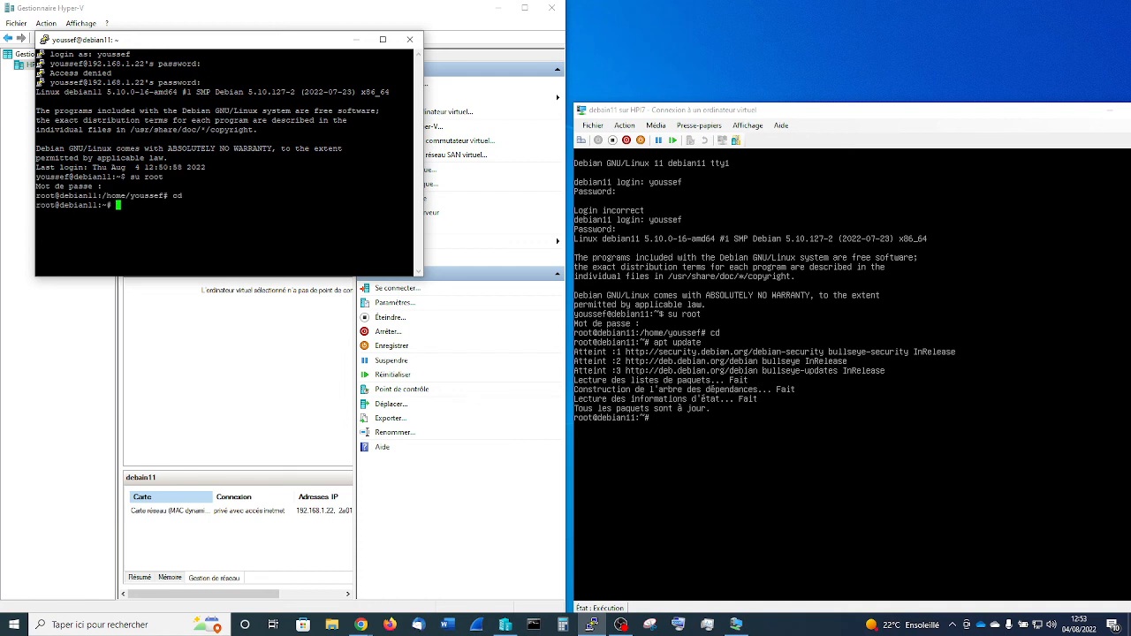